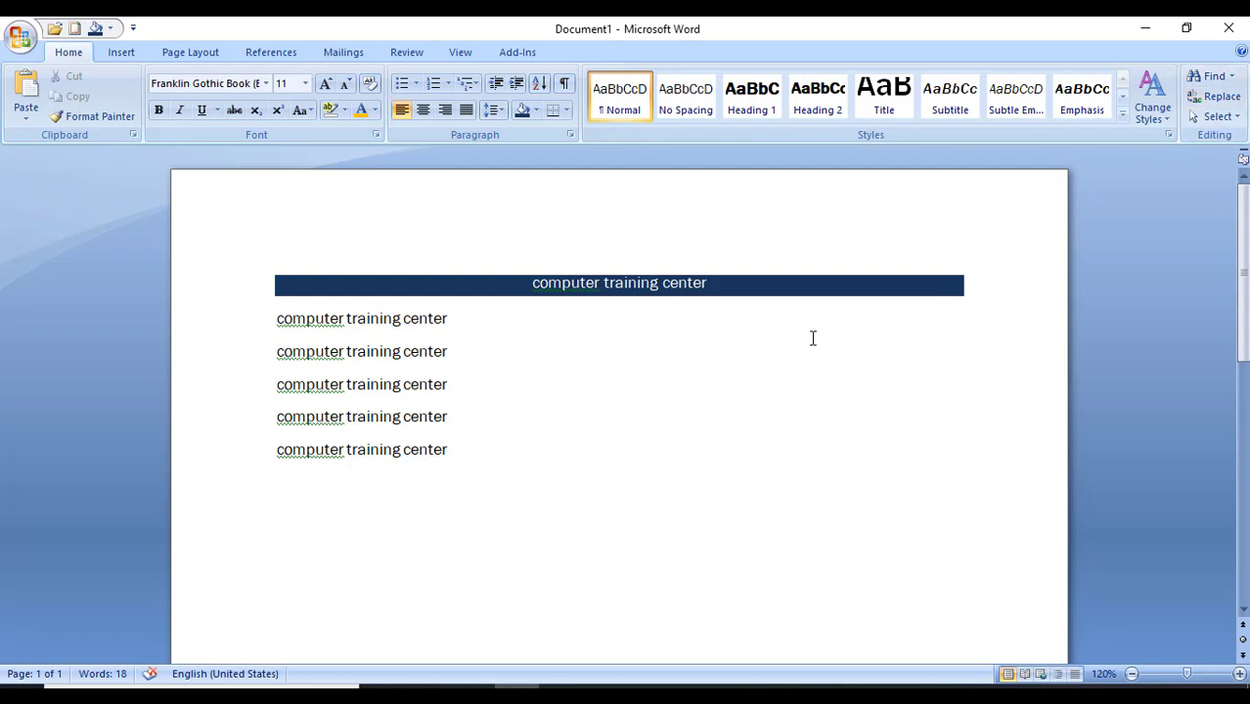
Delete all the existing text so the document is blank
{"action": "key", "text": "ctrl+a"}
{"action": "key", "text": "Delete"}
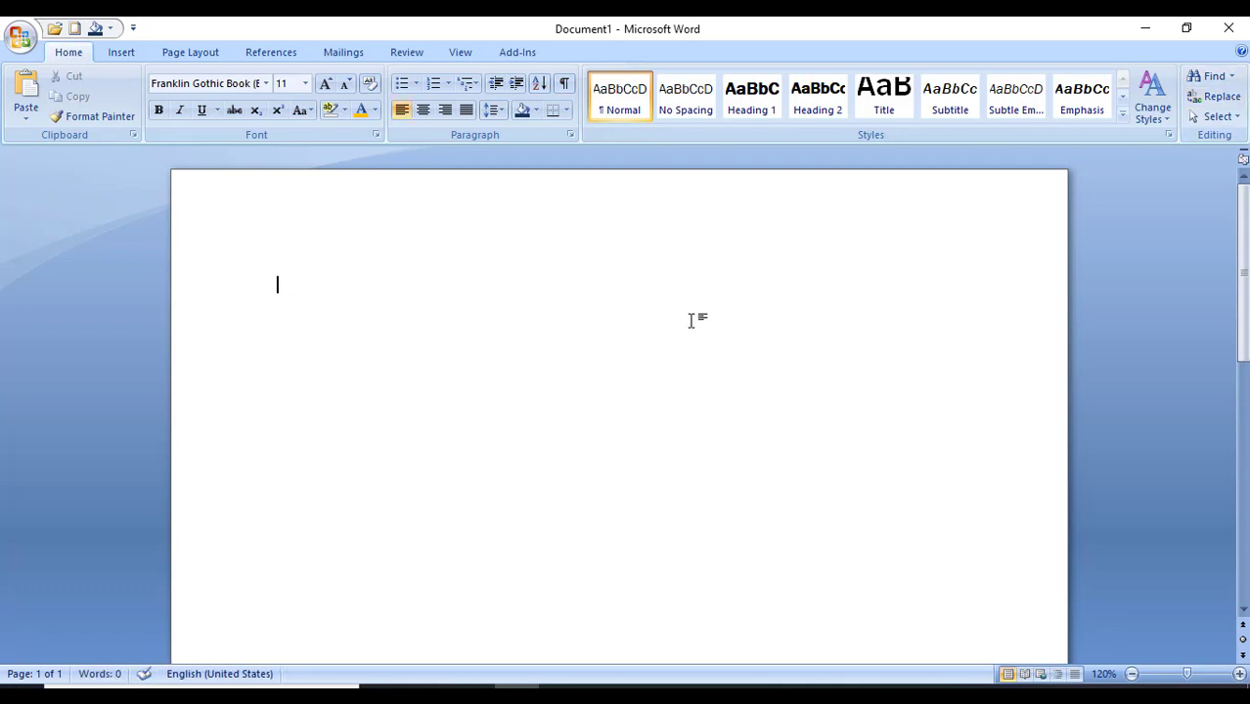
{"action": "type", "text": "dsf"}
{"action": "left_click", "coordinate": [173, 299]}
{"action": "key", "text": "Delete"}
Insert a table with 6 columns and 7 rows, keeping the fixed automatic column width
{"action": "left_click", "coordinate": [121, 54]}
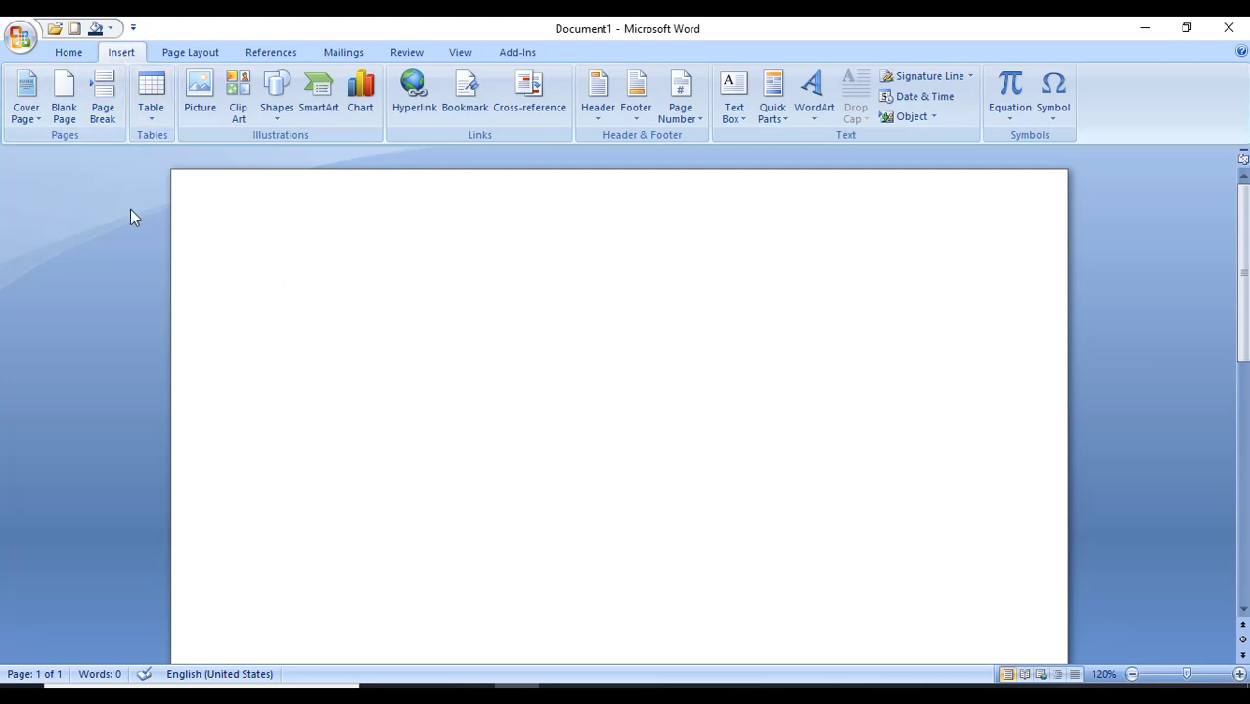
{"action": "scroll", "coordinate": [465, 360], "scroll_direction": "up", "scroll_amount": 2}
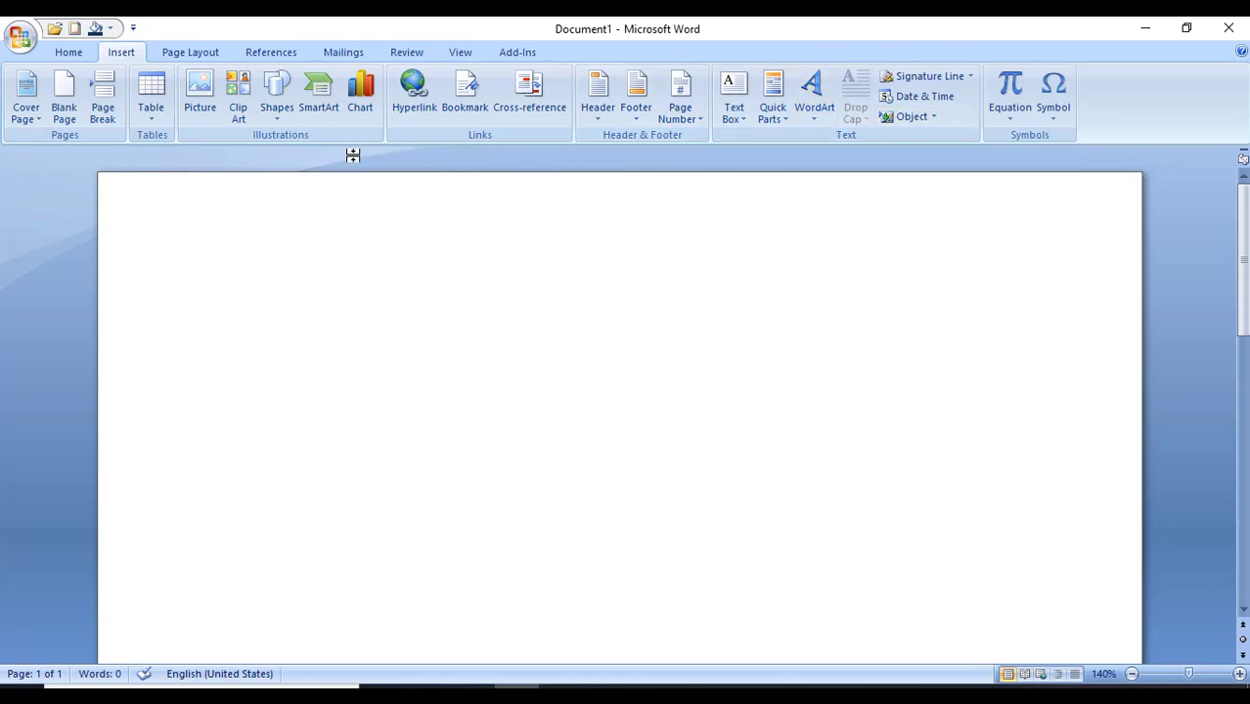
{"action": "left_click", "coordinate": [160, 115]}
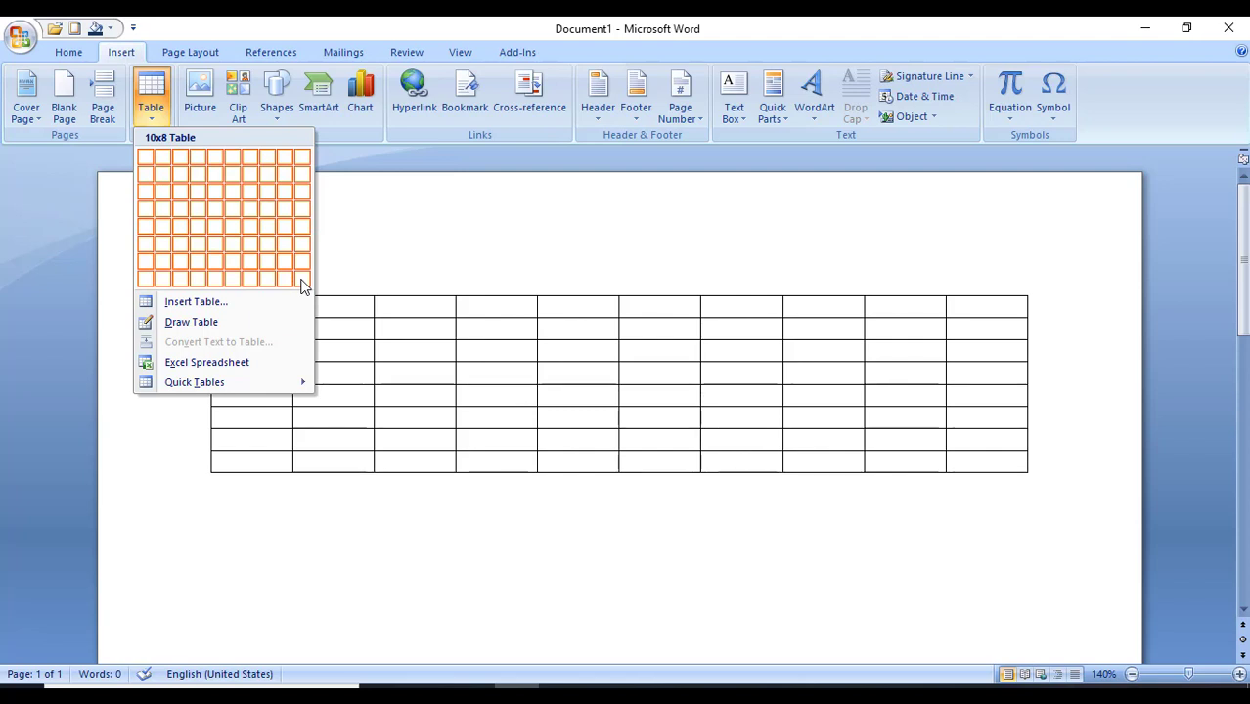
{"action": "left_click", "coordinate": [210, 305]}
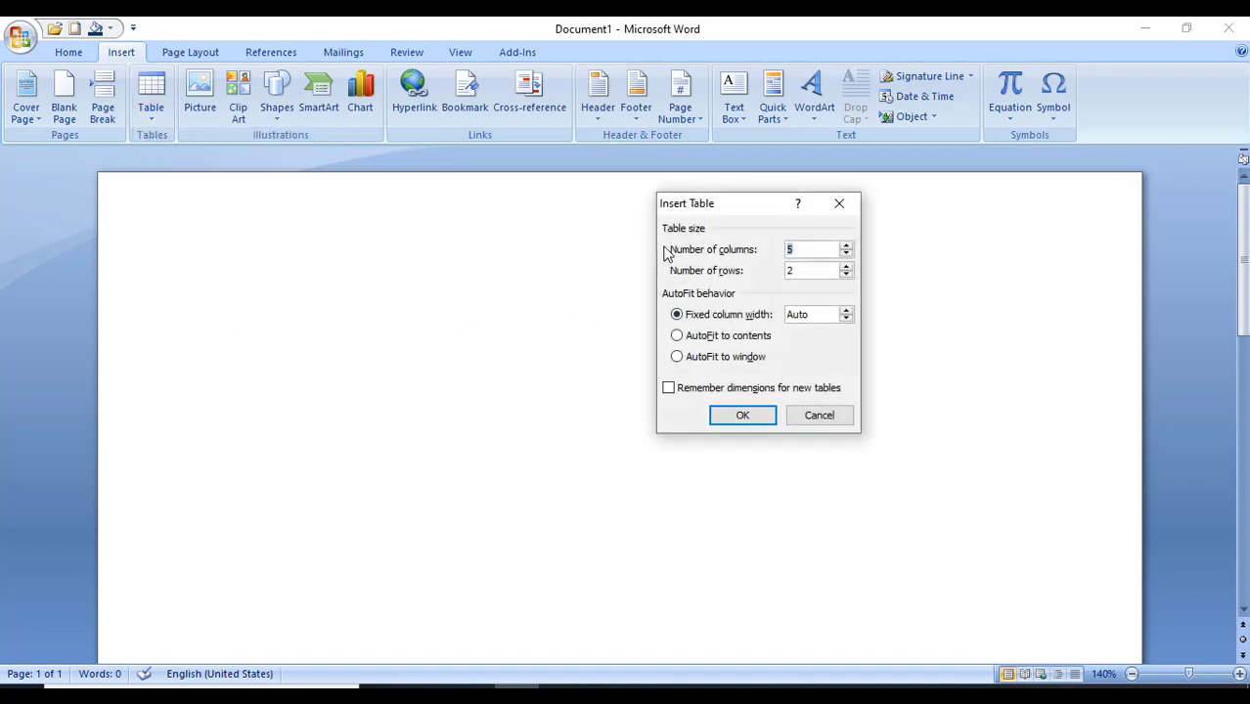
{"action": "type", "text": "5"}
{"action": "key", "text": "BackSpace"}
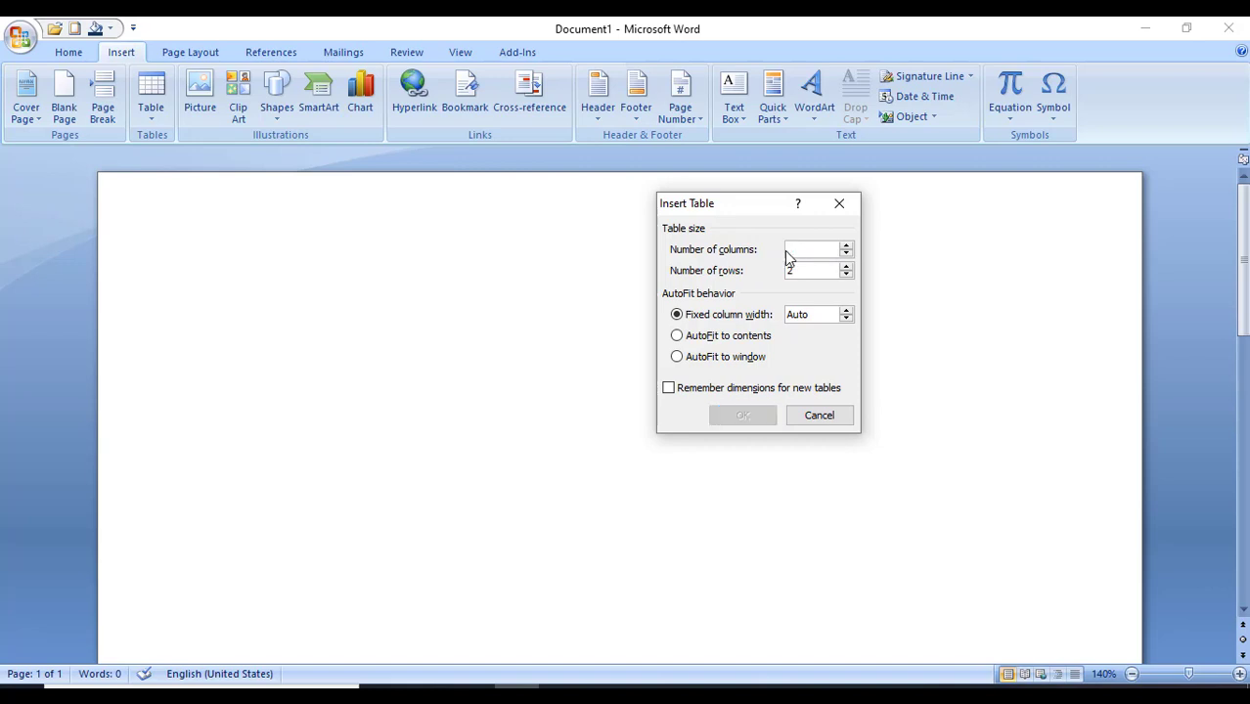
{"action": "type", "text": "6"}
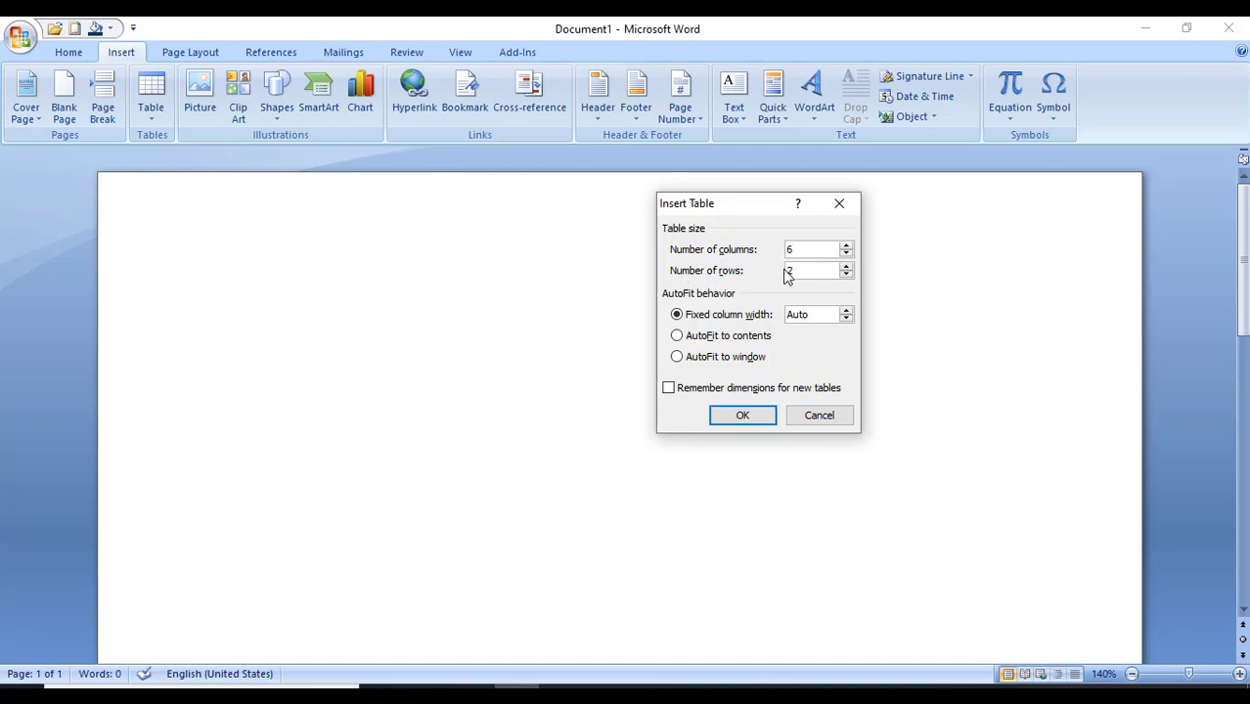
{"action": "left_click", "coordinate": [803, 270]}
{"action": "key", "text": "BackSpace"}
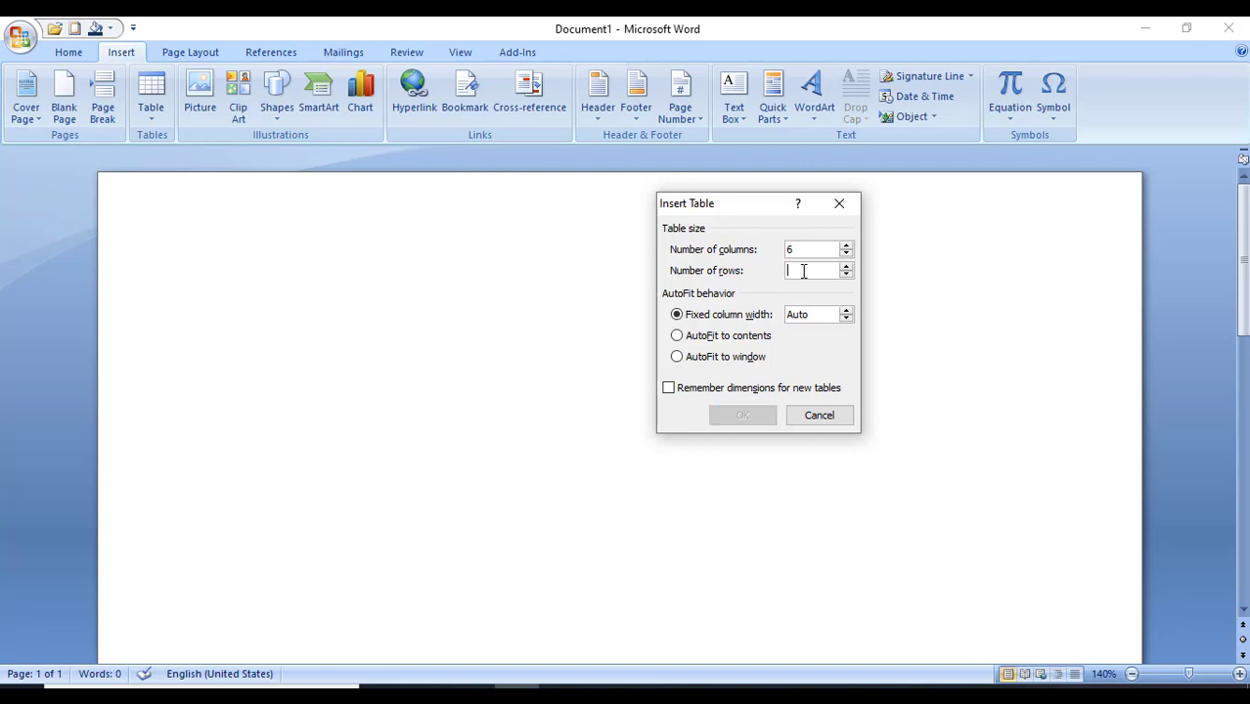
{"action": "type", "text": "7"}
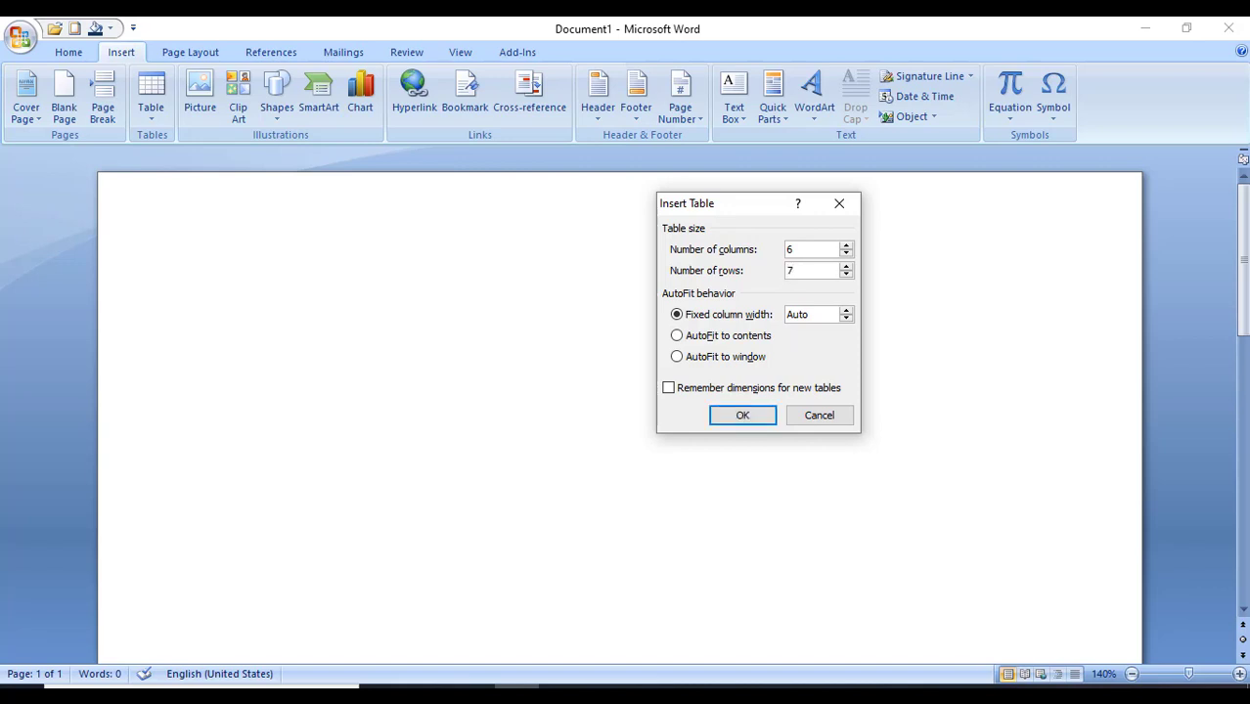
{"action": "left_click", "coordinate": [749, 420]}
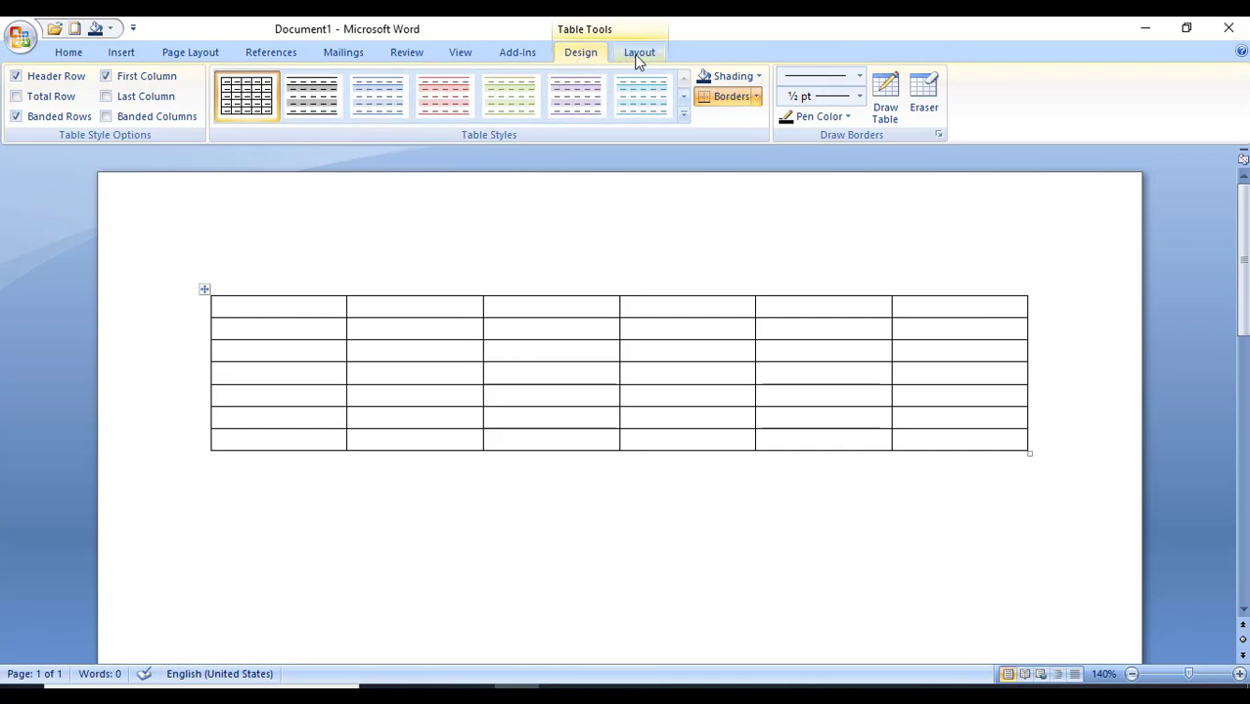
{"action": "left_click", "coordinate": [339, 525]}
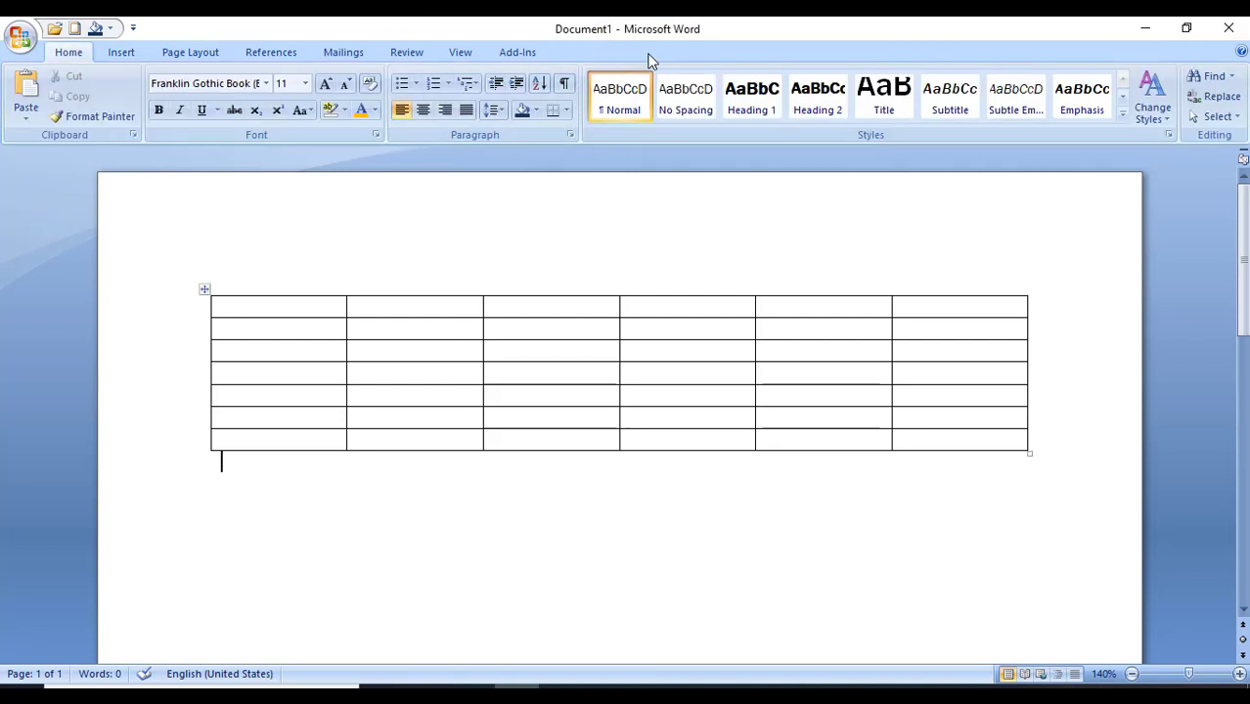
Enter the headings SL, NAME and ROLL in the first three cells of the table's top row
{"action": "left_click", "coordinate": [309, 308]}
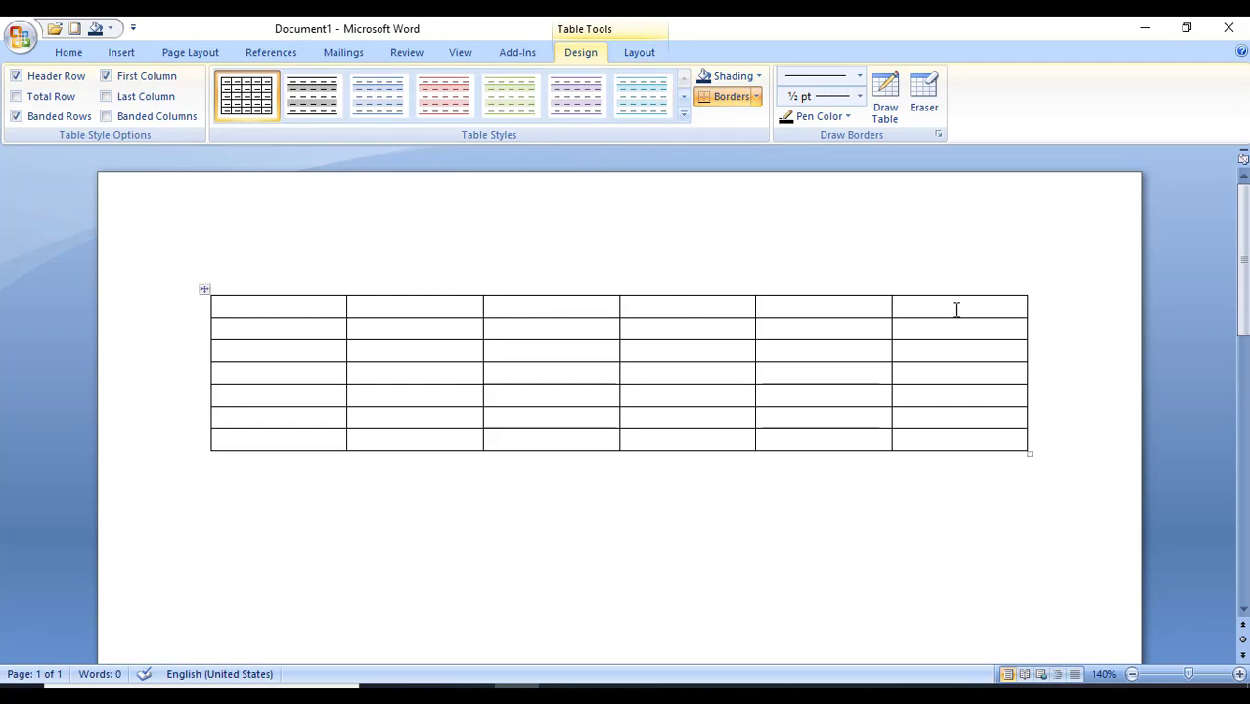
{"action": "type", "text": "/"}
{"action": "key", "text": "BackSpace"}
{"action": "type", "text": "SL"}
{"action": "key", "text": "Tab"}
{"action": "type", "text": "NAME"}
{"action": "key", "text": "Tab"}
{"action": "type", "text": "/"}
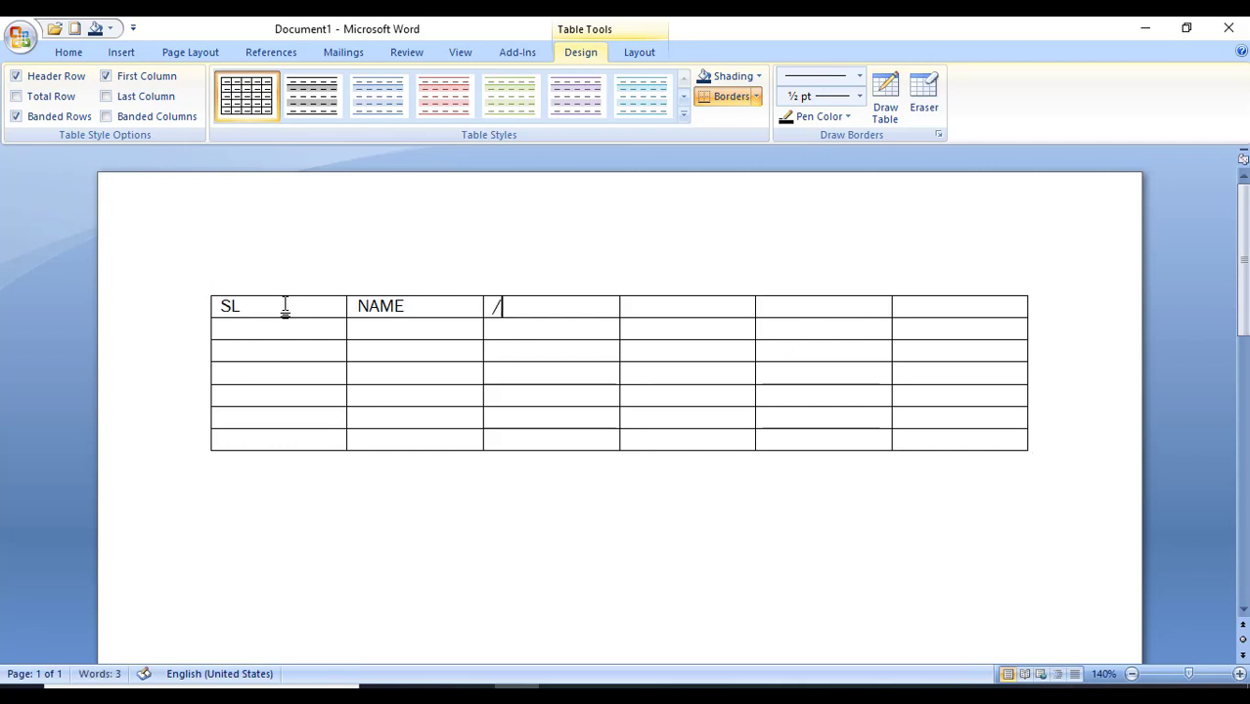
{"action": "key", "text": "BackSpace"}
{"action": "type", "text": "ROLL"}
Enter the headings MARK, GRADE and POINT in the remaining cells of the table's top row
{"action": "left_click", "coordinate": [692, 301]}
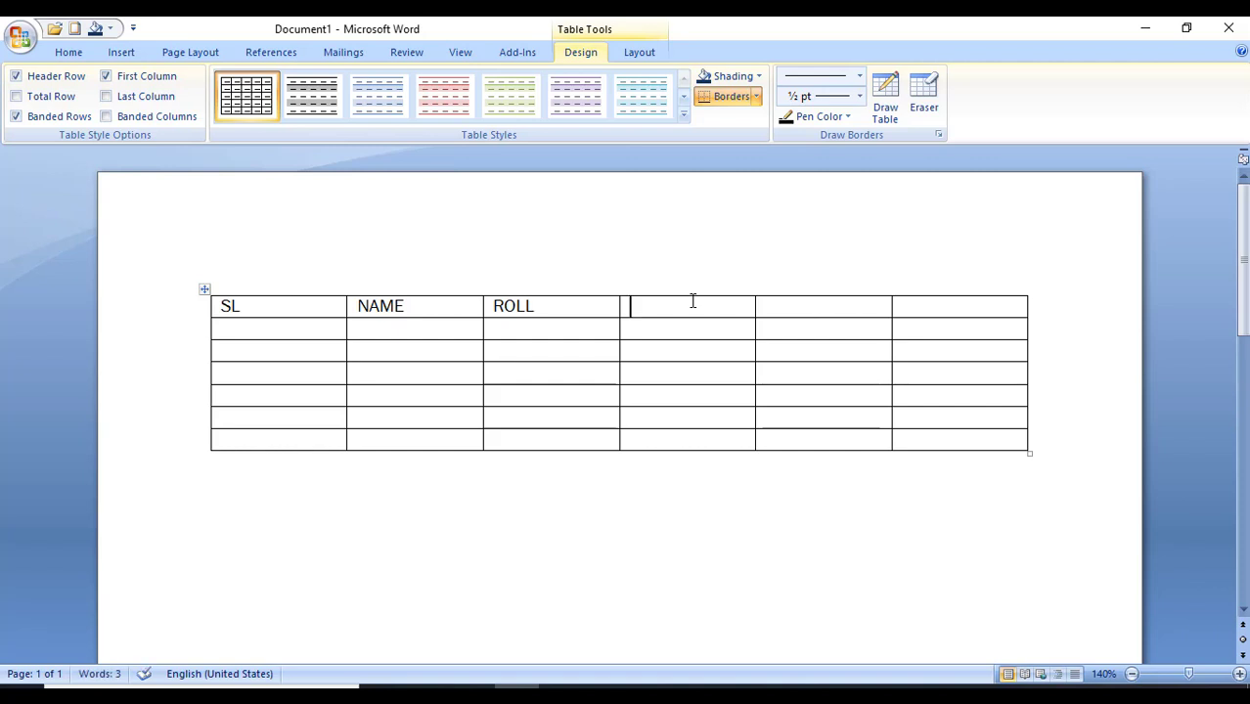
{"action": "type", "text": "MARK"}
{"action": "key", "text": "Tab"}
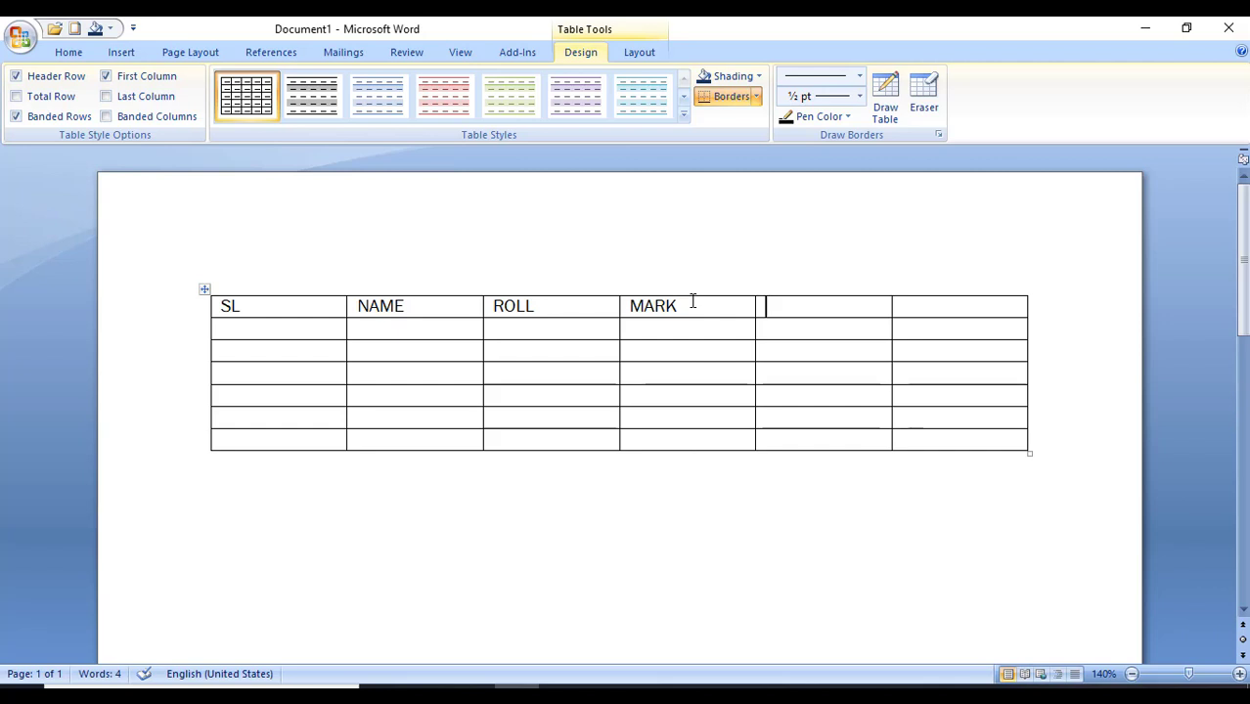
{"action": "type", "text": "/G"}
{"action": "key", "text": "BackSpace"}
{"action": "key", "text": "BackSpace"}
{"action": "type", "text": "GRADE"}
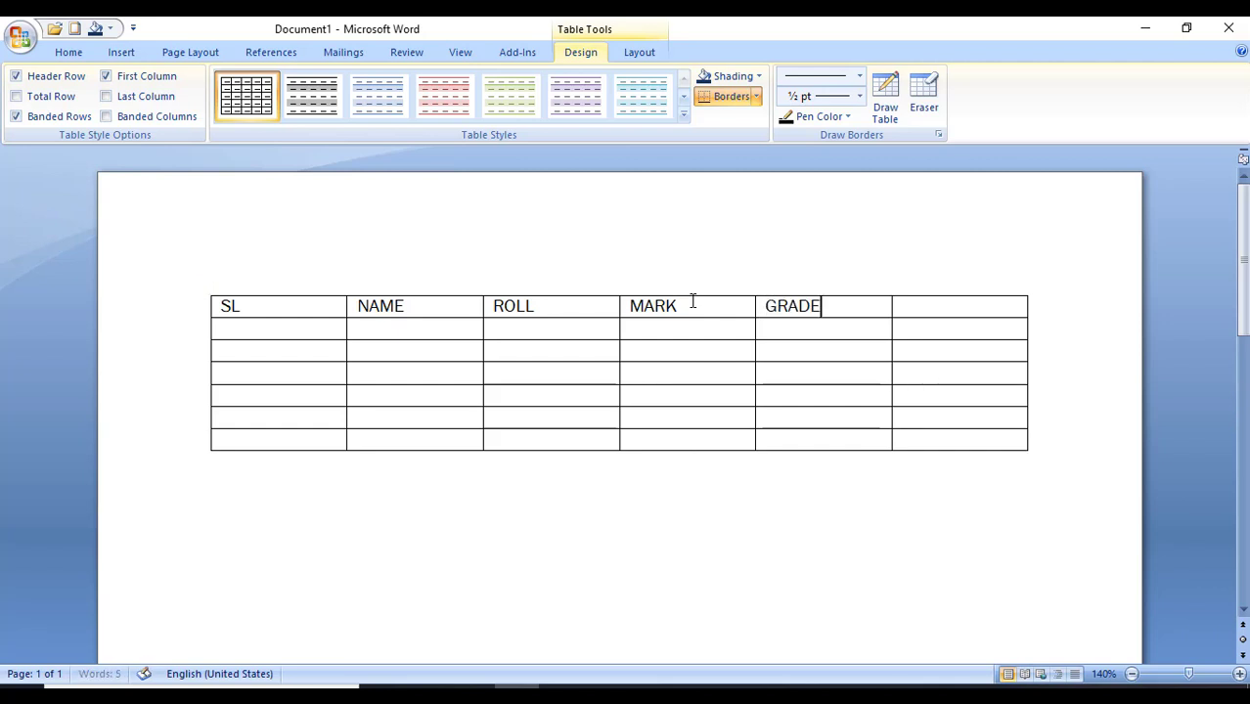
{"action": "key", "text": "Tab"}
{"action": "type", "text": "POINT"}
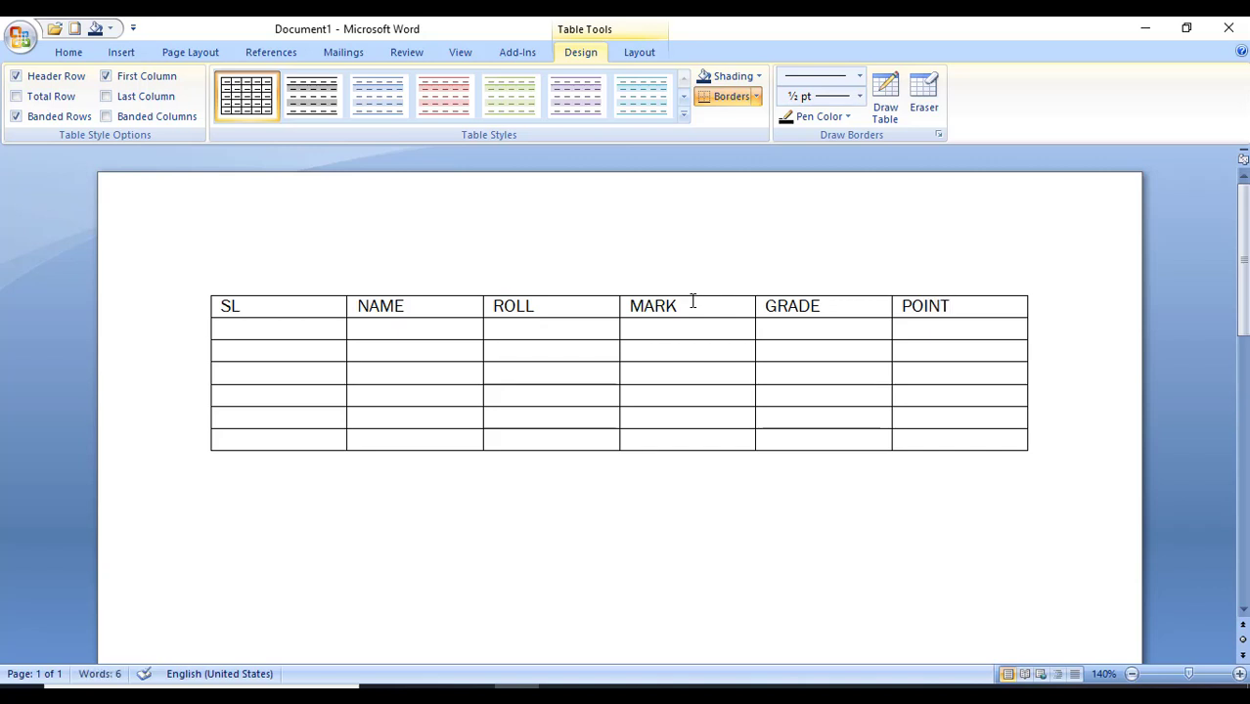
Number the six rows below the SL heading from 1 to 6
{"action": "key", "text": "Tab"}
{"action": "type", "text": "1/"}
{"action": "key", "text": "BackSpace"}
{"action": "key", "text": "Down"}
{"action": "type", "text": "2"}
{"action": "key", "text": "Down"}
{"action": "type", "text": "3"}
{"action": "key", "text": "Down"}
{"action": "type", "text": "4"}
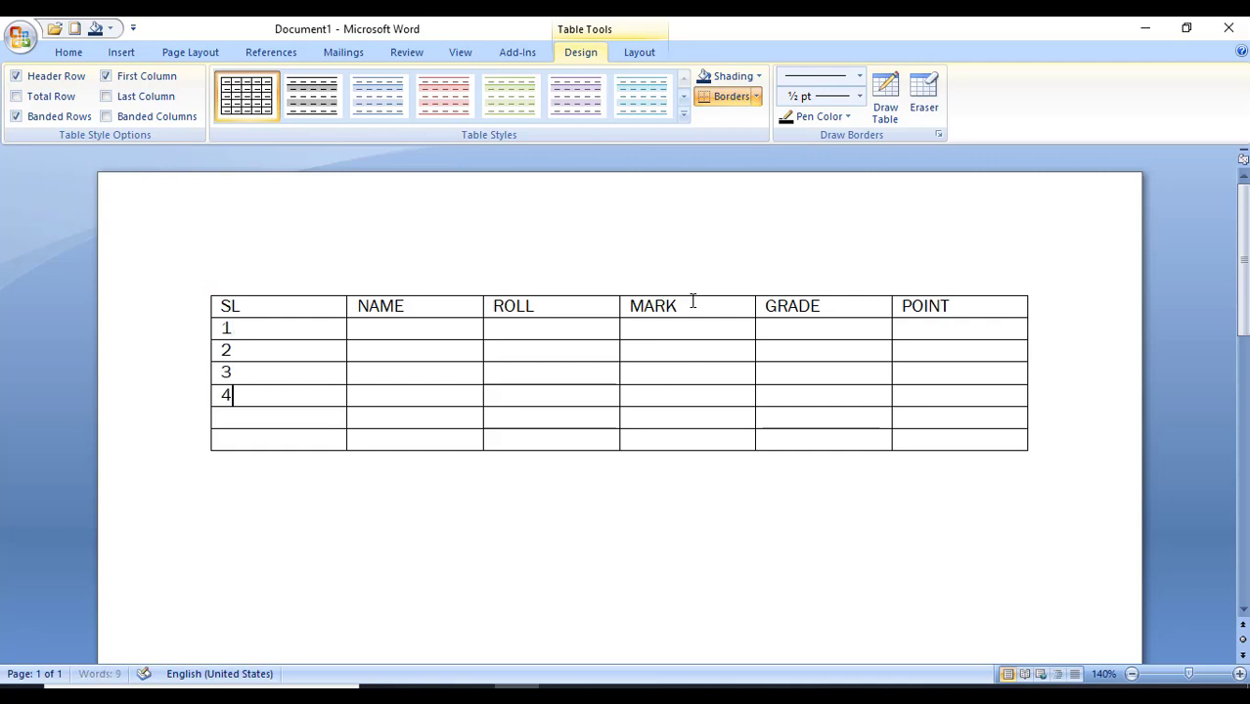
{"action": "key", "text": "Down"}
{"action": "type", "text": "5"}
{"action": "key", "text": "Down"}
{"action": "type", "text": "6"}
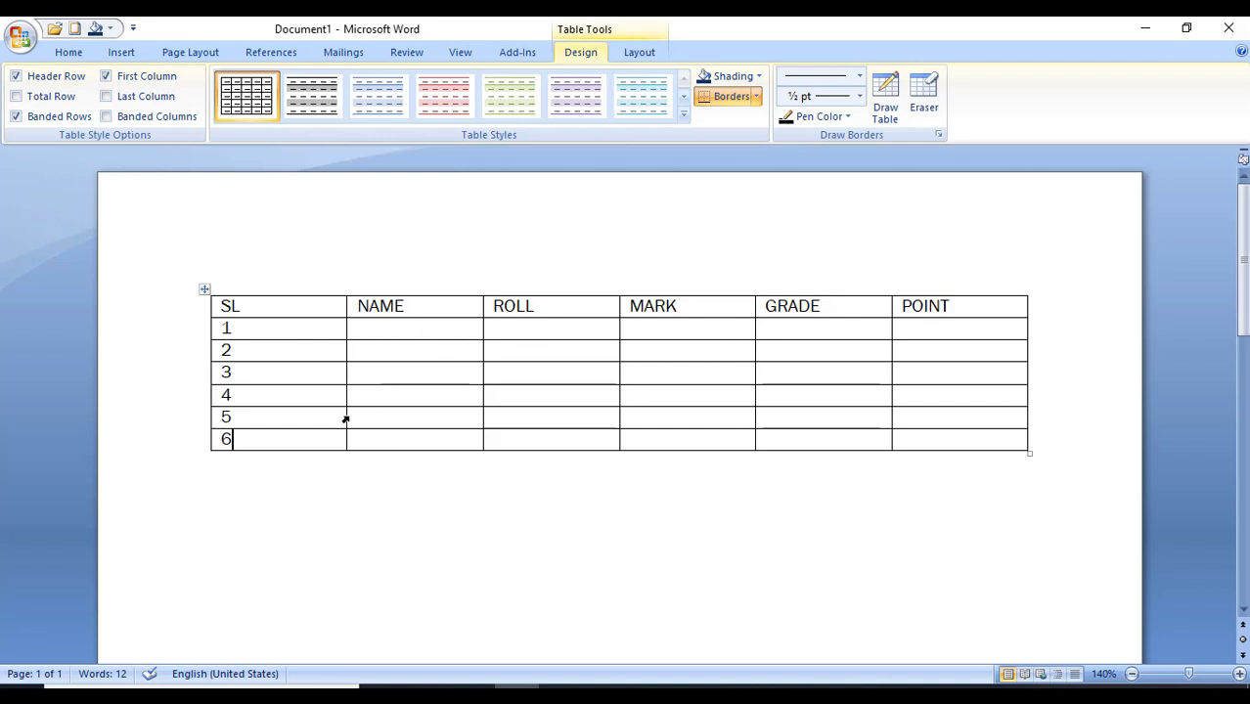
Resize the columns by shrinking SL to fit its text, making NAME much wider, and narrowing ROLL, GRADE and POINT
{"action": "left_click", "coordinate": [394, 326]}
{"action": "left_click_drag", "start_coordinate": [344, 355], "coordinate": [253, 354]}
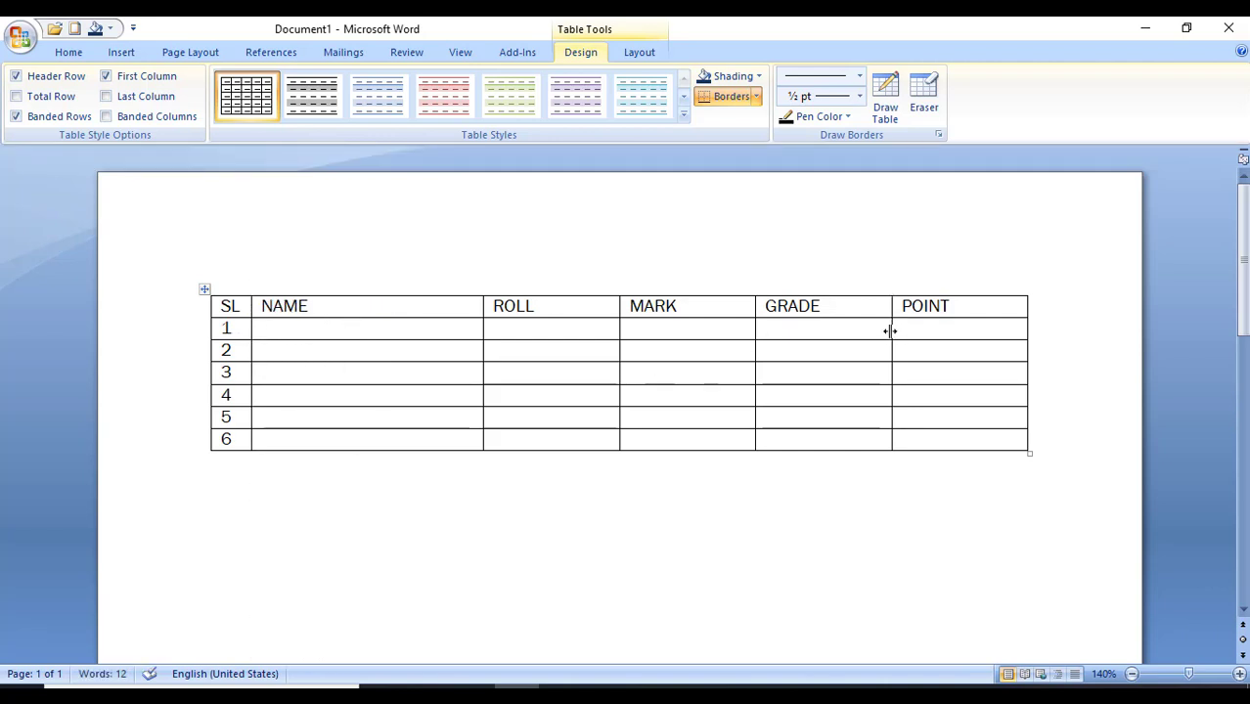
{"action": "left_click_drag", "start_coordinate": [891, 330], "coordinate": [918, 330]}
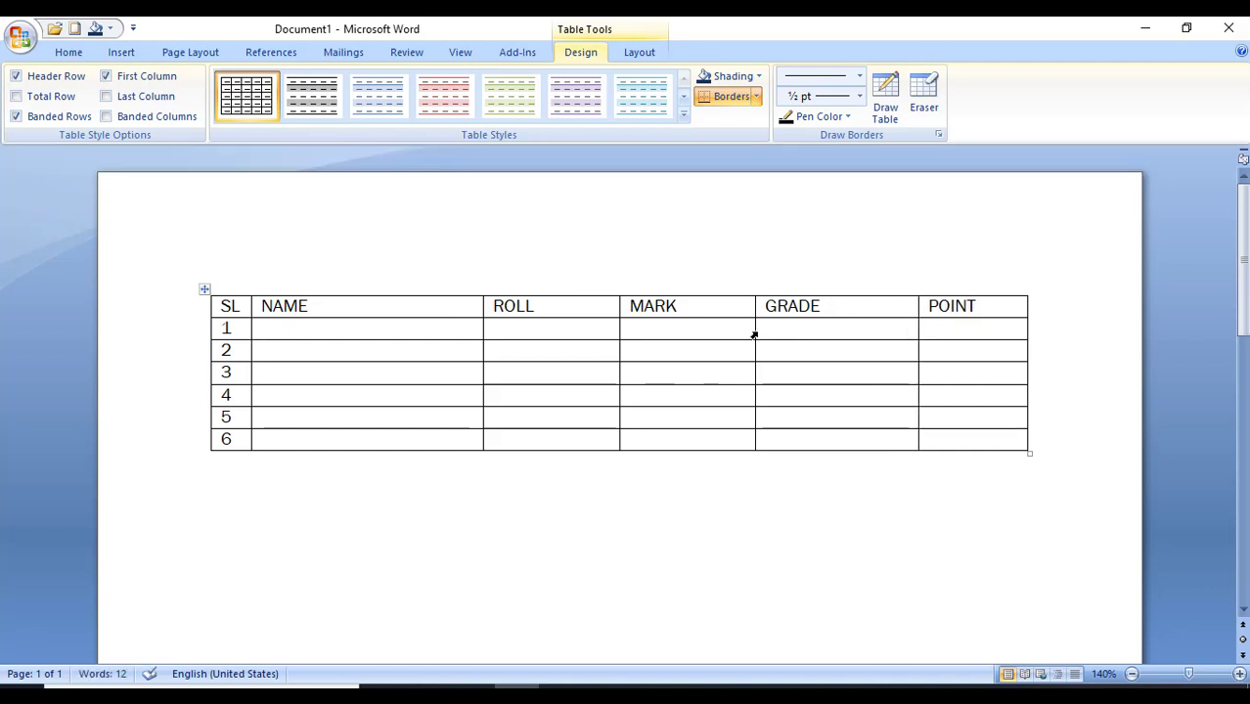
{"action": "left_click_drag", "start_coordinate": [752, 330], "coordinate": [812, 327]}
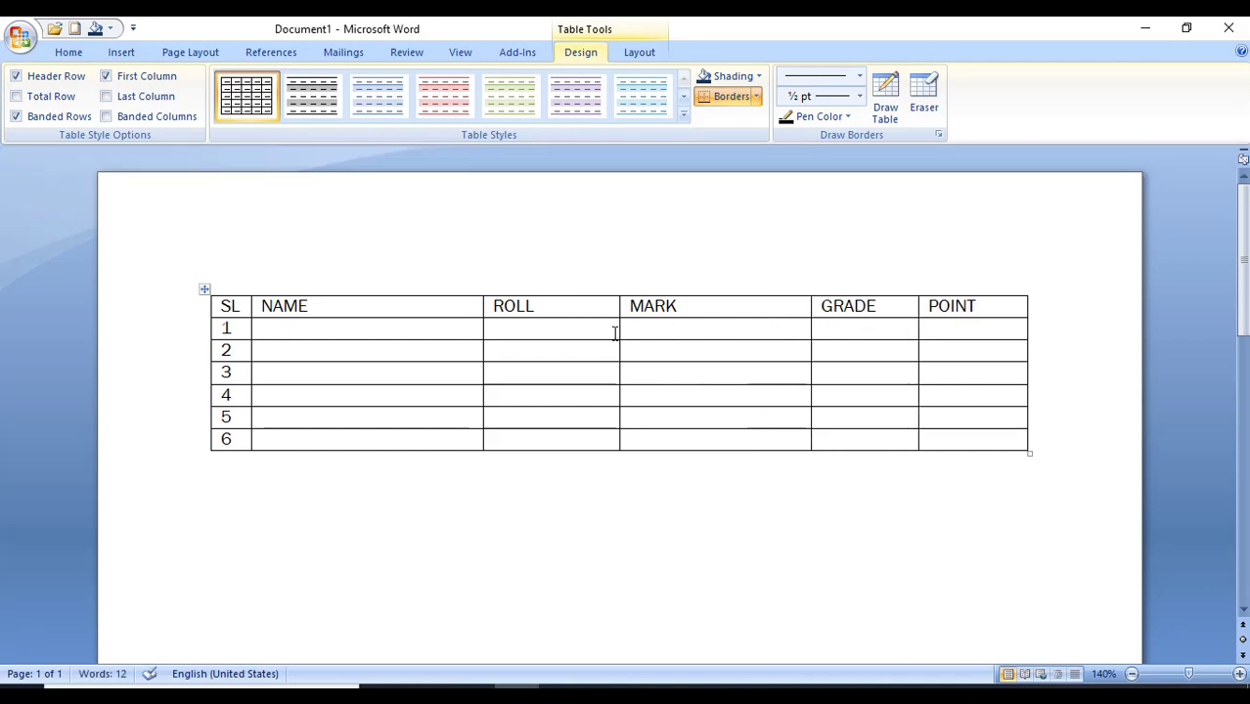
{"action": "type", "text": "/"}
{"action": "left_click_drag", "start_coordinate": [617, 330], "coordinate": [689, 330]}
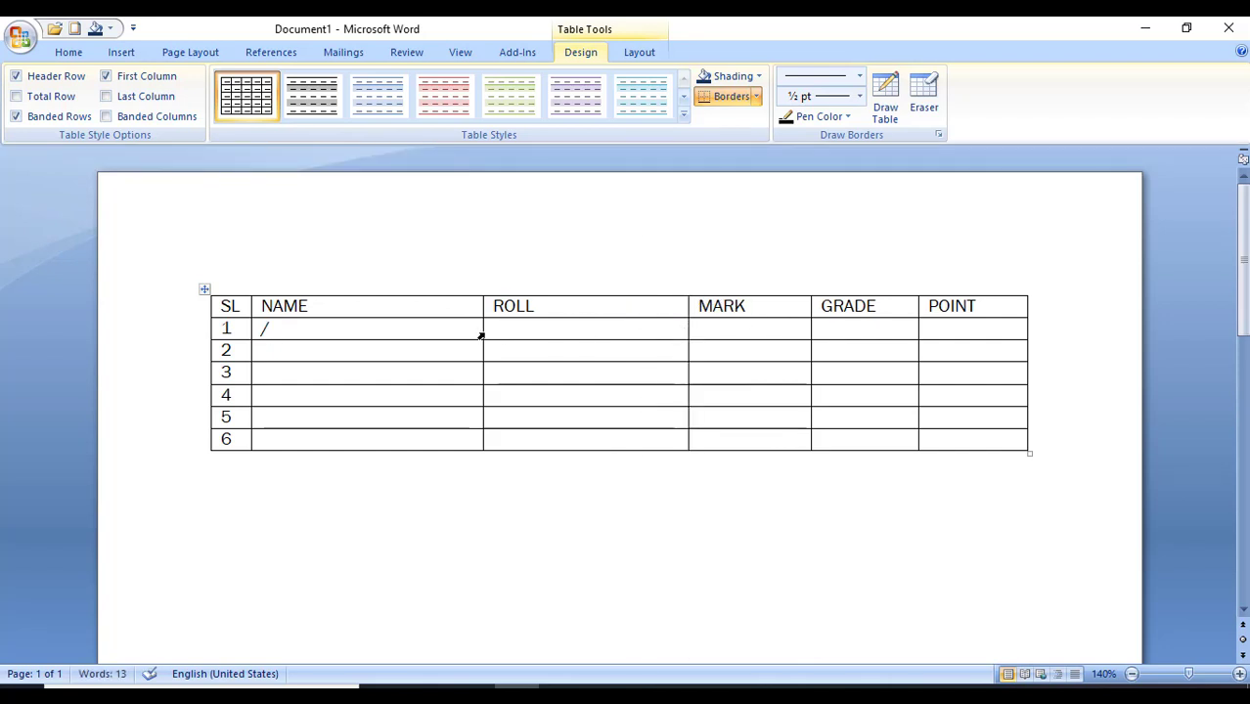
{"action": "left_click_drag", "start_coordinate": [483, 332], "coordinate": [574, 345]}
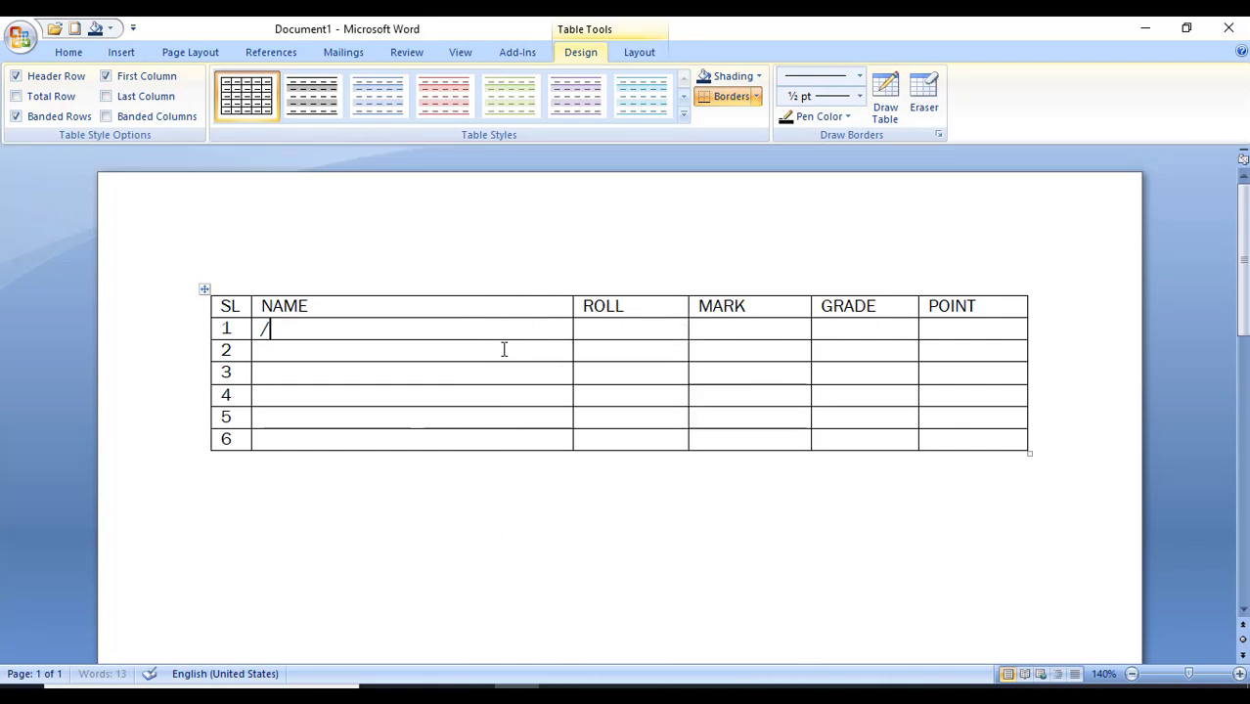
{"action": "key", "text": "BackSpace"}
{"action": "left_click_drag", "start_coordinate": [918, 334], "coordinate": [949, 333]}
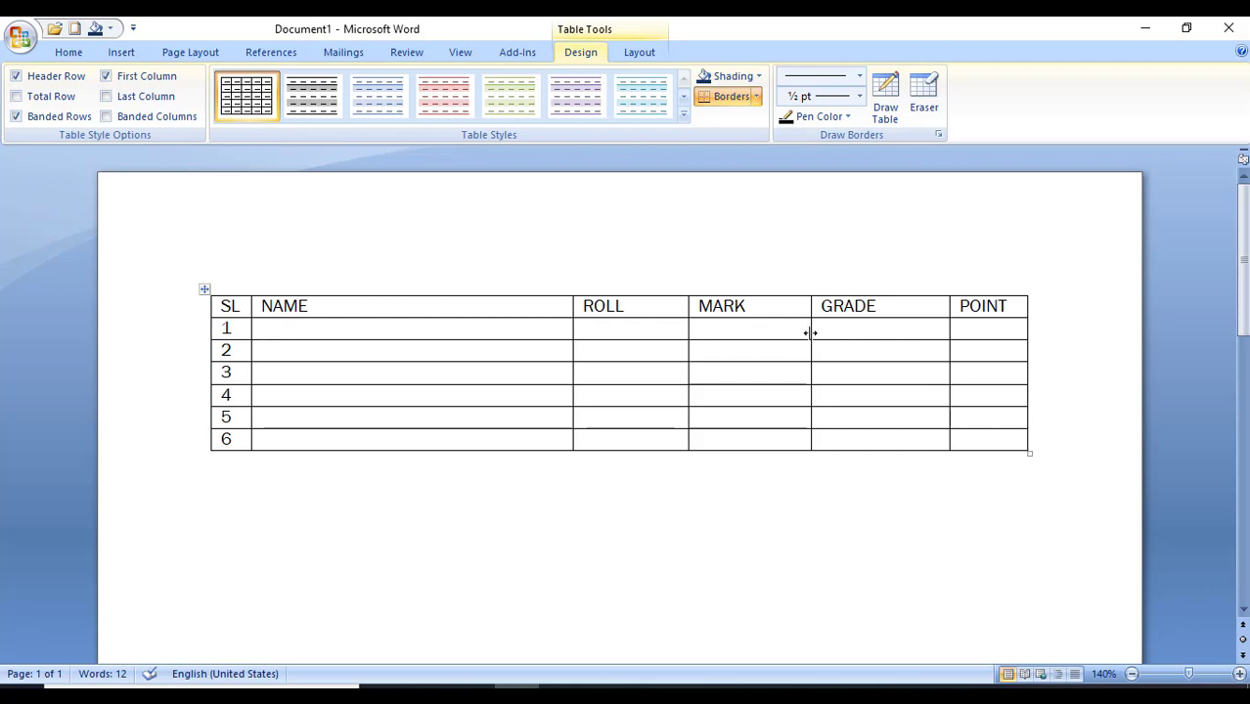
{"action": "left_click_drag", "start_coordinate": [809, 332], "coordinate": [836, 338]}
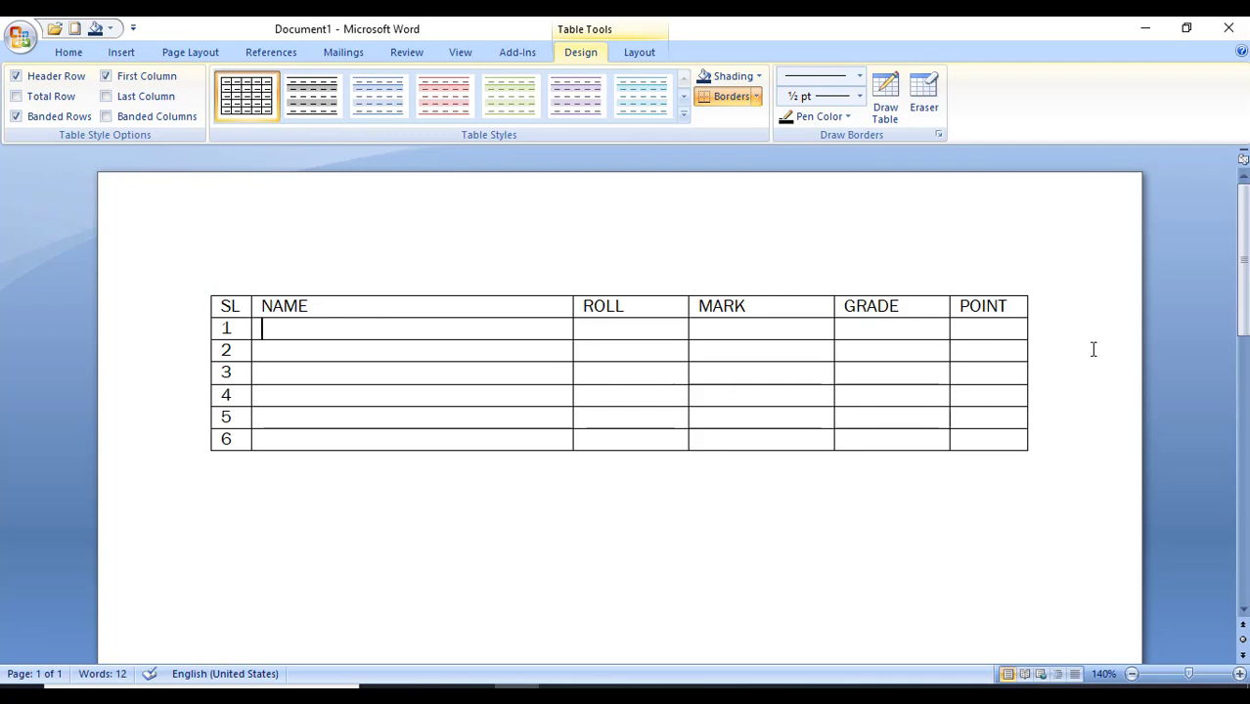
Try enlarging the whole table past the right page margin, undo the resize, and clear the stray slash under NAME
{"action": "type", "text": "/"}
{"action": "left_click_drag", "start_coordinate": [1030, 453], "coordinate": [1104, 448]}
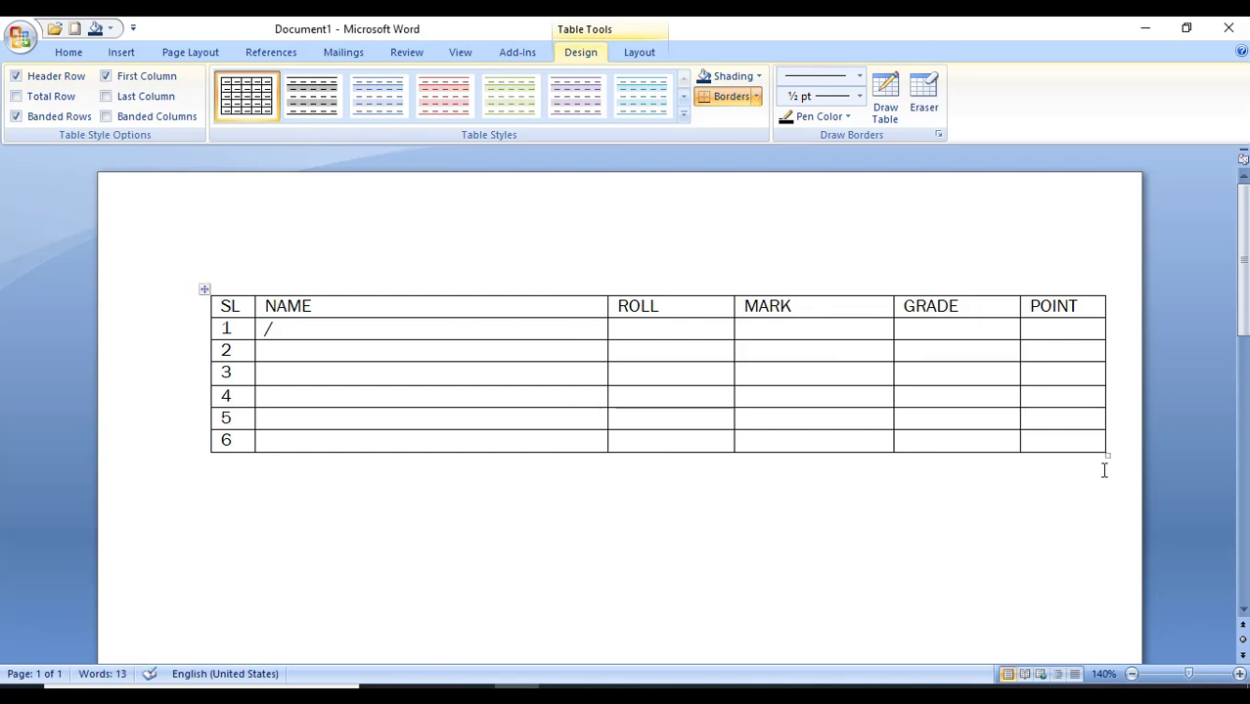
{"action": "key", "text": "ctrl+z"}
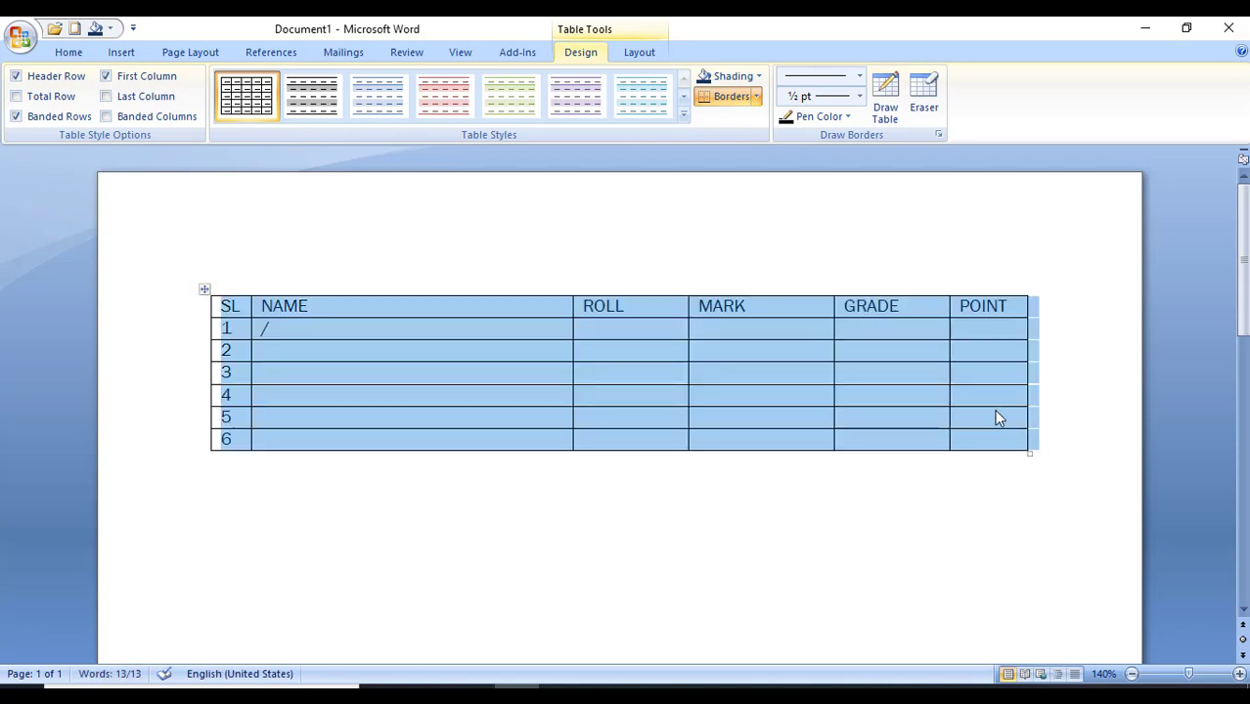
{"action": "left_click", "coordinate": [996, 415]}
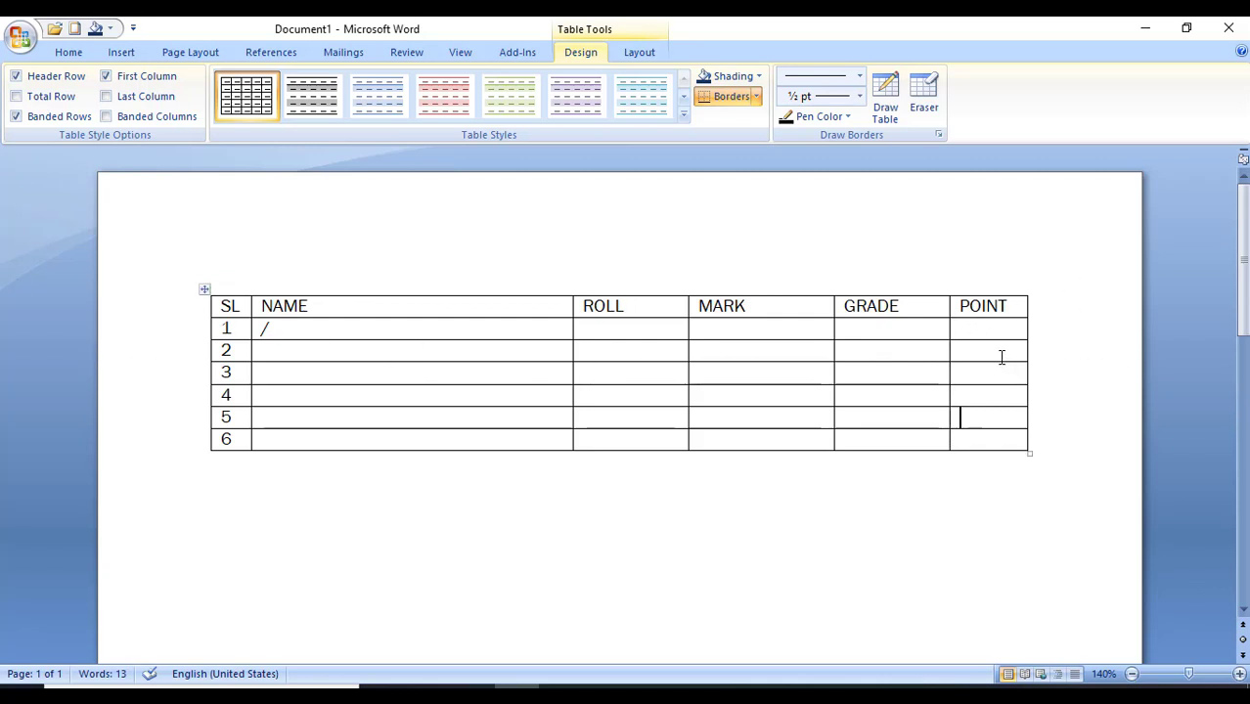
{"action": "left_click", "coordinate": [404, 327]}
{"action": "key", "text": "BackSpace"}
Center the text of all headings in the table's top row
{"action": "left_click_drag", "start_coordinate": [237, 307], "coordinate": [984, 306]}
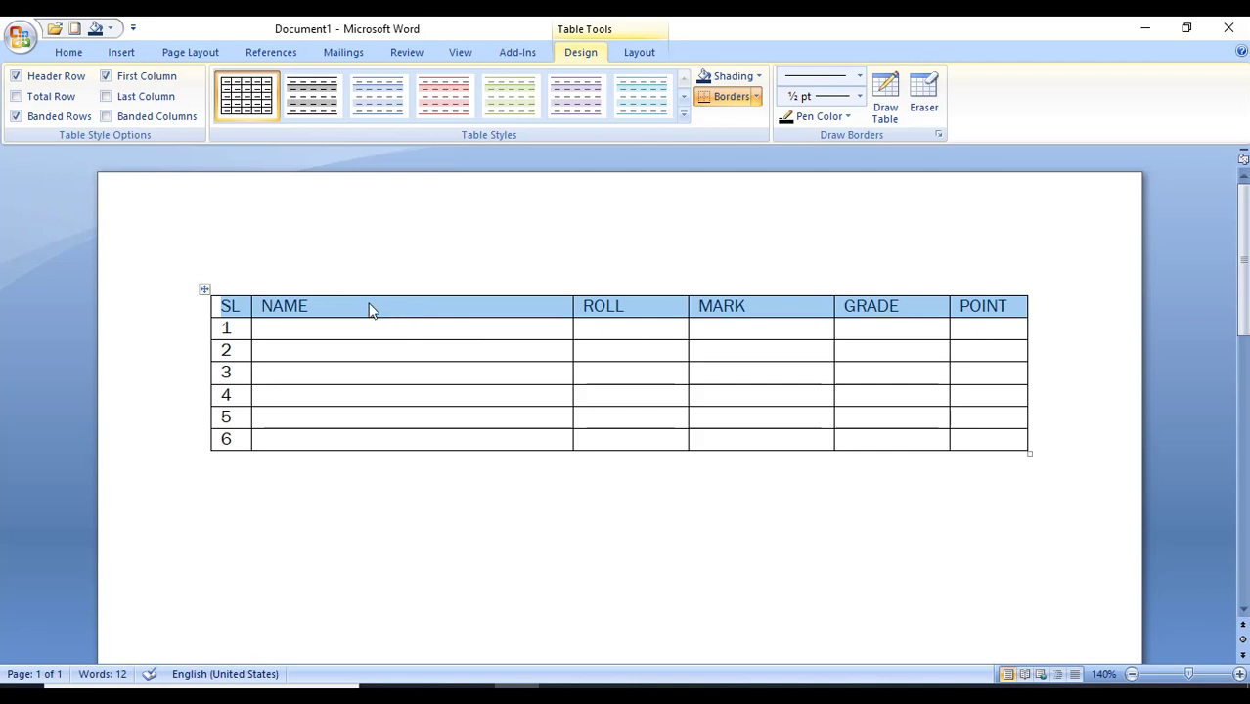
{"action": "left_click", "coordinate": [62, 54]}
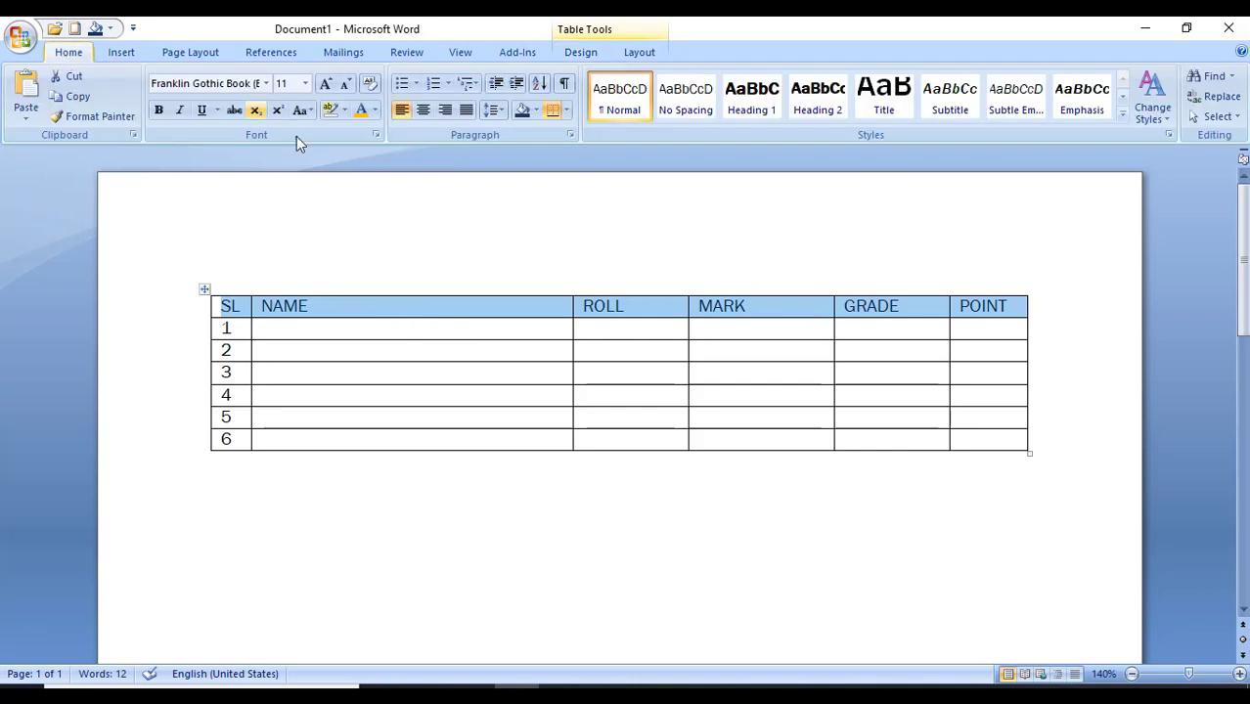
{"action": "left_click", "coordinate": [424, 111]}
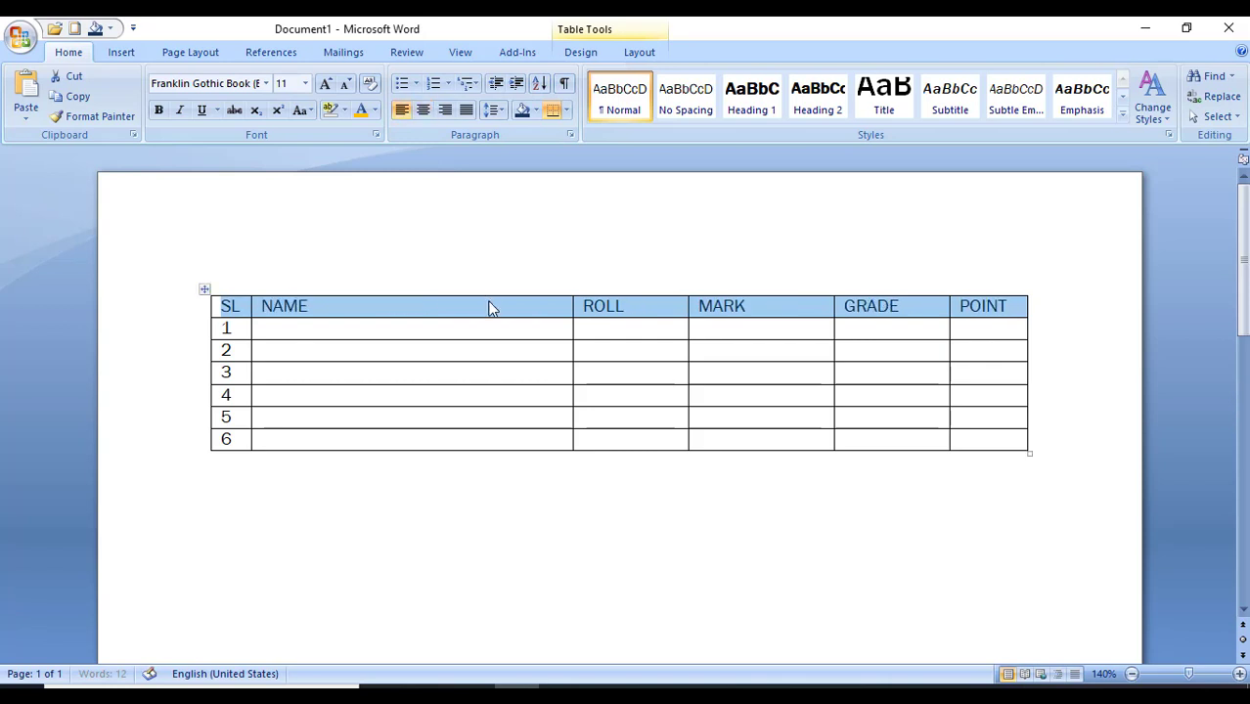
{"action": "left_click", "coordinate": [592, 51]}
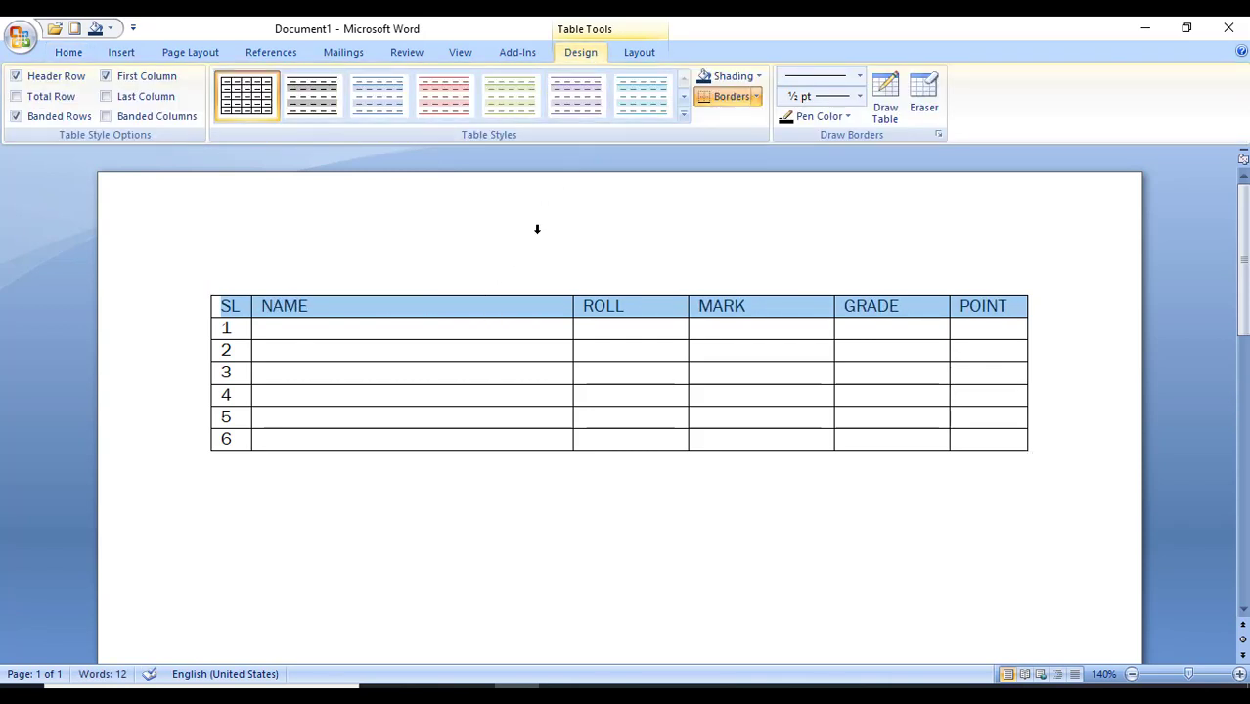
{"action": "key", "text": "ctrl+e"}
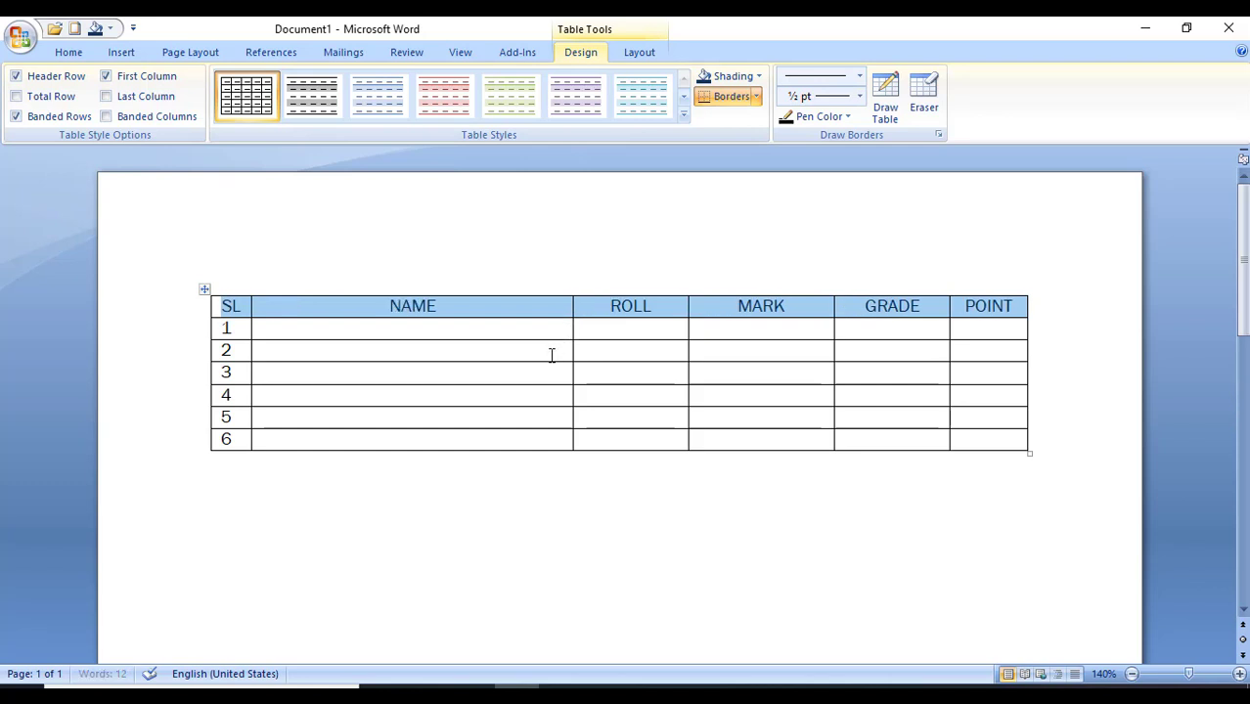
{"action": "left_click", "coordinate": [351, 396]}
Undo the stray slash over the SL heading and center the numbers 1 to 6 below it
{"action": "double_click", "coordinate": [230, 306]}
{"action": "type", "text": "/"}
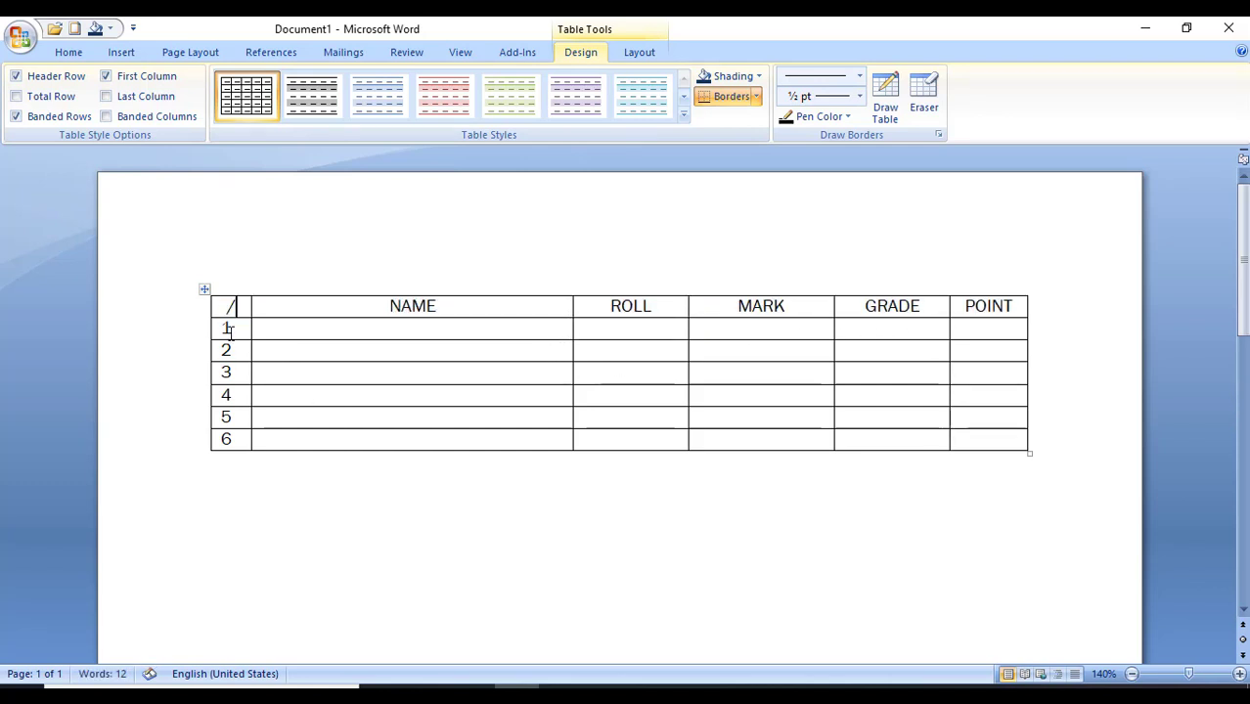
{"action": "key", "text": "ctrl+z"}
{"action": "left_click_drag", "start_coordinate": [245, 330], "coordinate": [245, 441]}
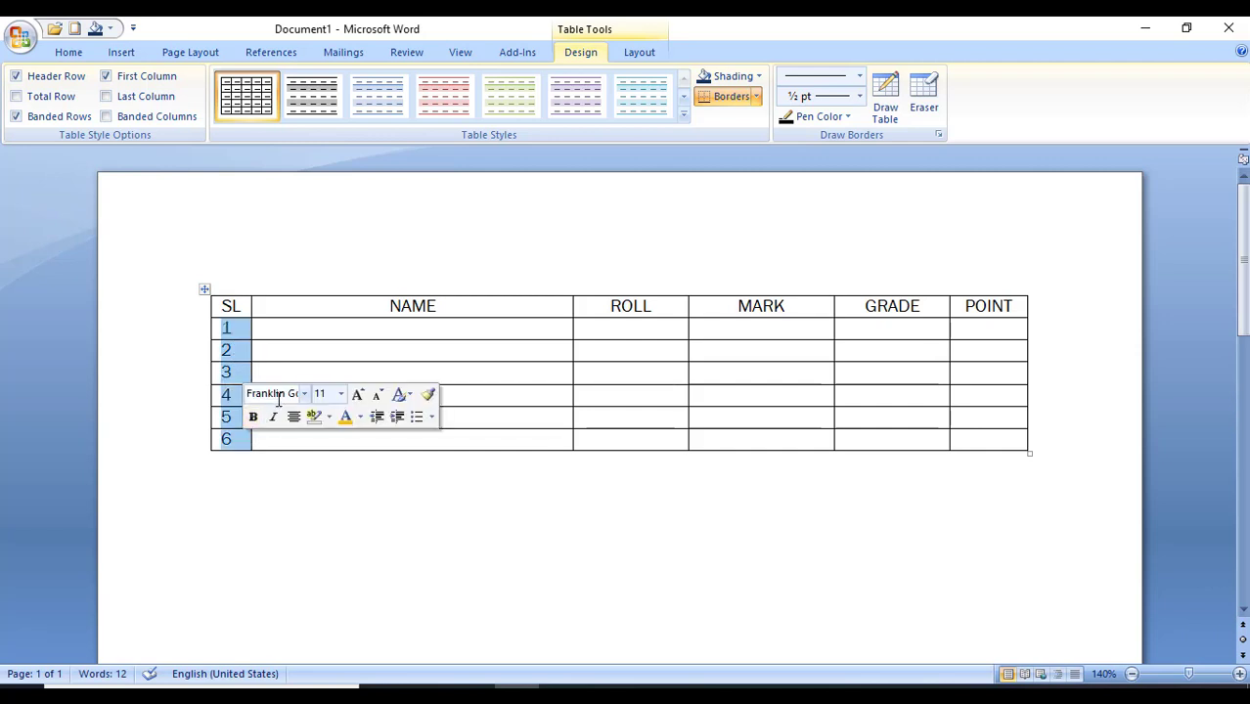
{"action": "key", "text": "ctrl+e"}
{"action": "left_click", "coordinate": [372, 338]}
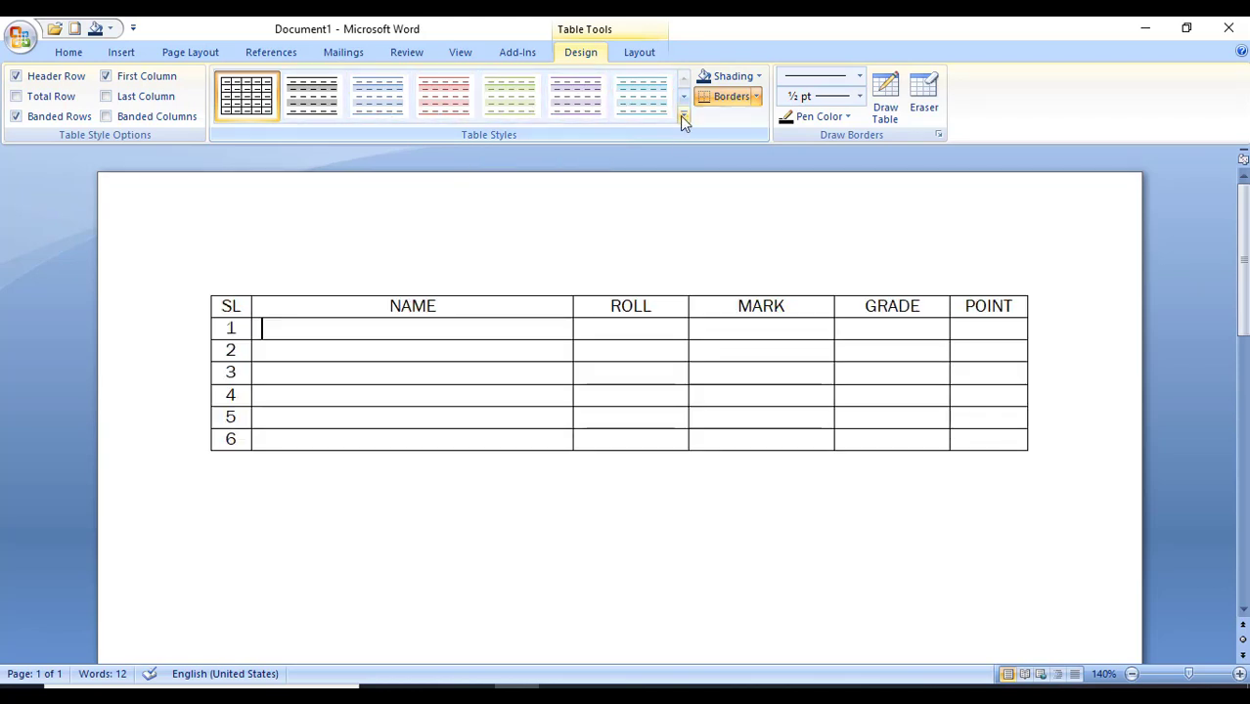
Apply the aqua built-in table style with a solid header row, solid first column and banded rows
{"action": "left_click", "coordinate": [684, 115]}
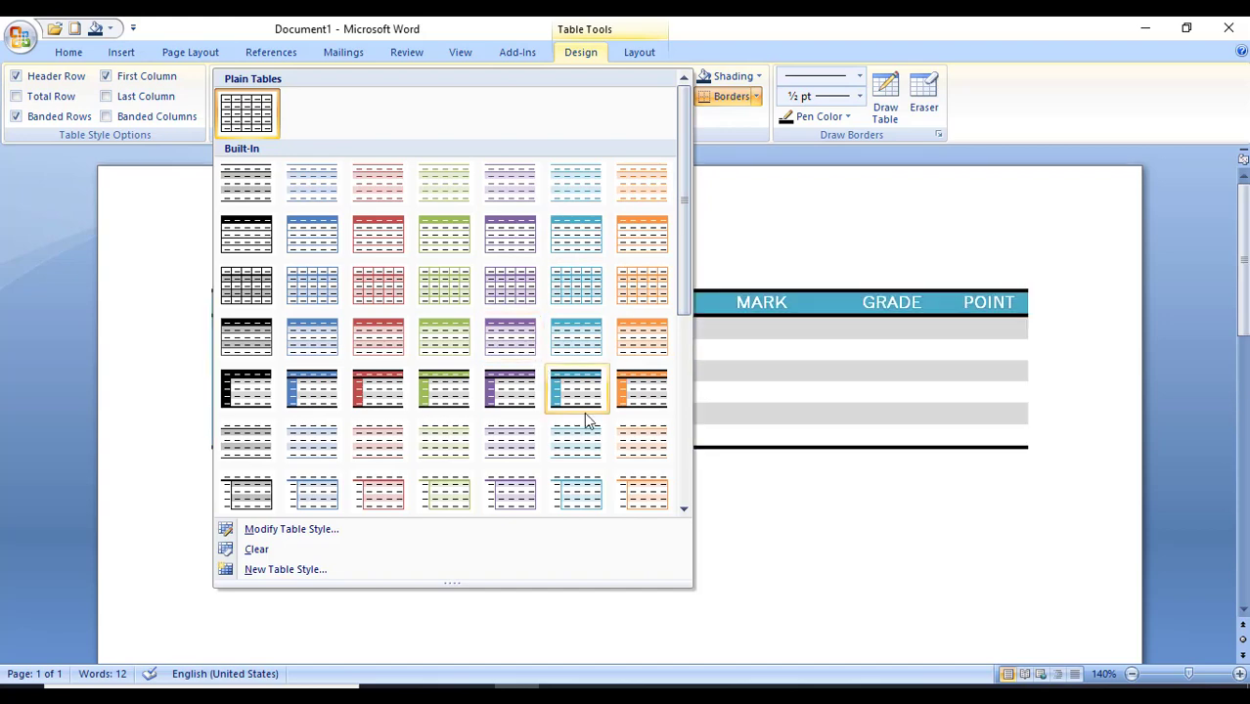
{"action": "scroll", "coordinate": [584, 411], "scroll_direction": "down", "scroll_amount": 3}
{"action": "left_click", "coordinate": [585, 368]}
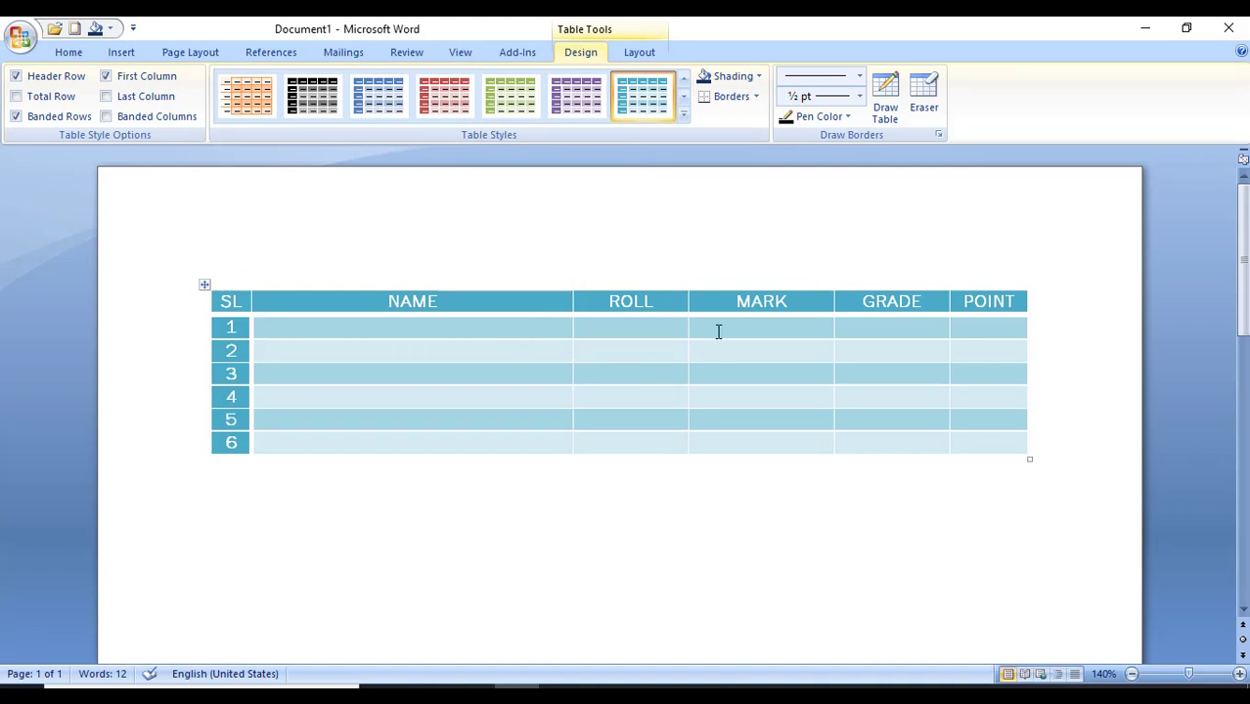
Restore the plain grid table style and clear the stray slashes from the first cell under NAME
{"action": "left_click", "coordinate": [682, 114]}
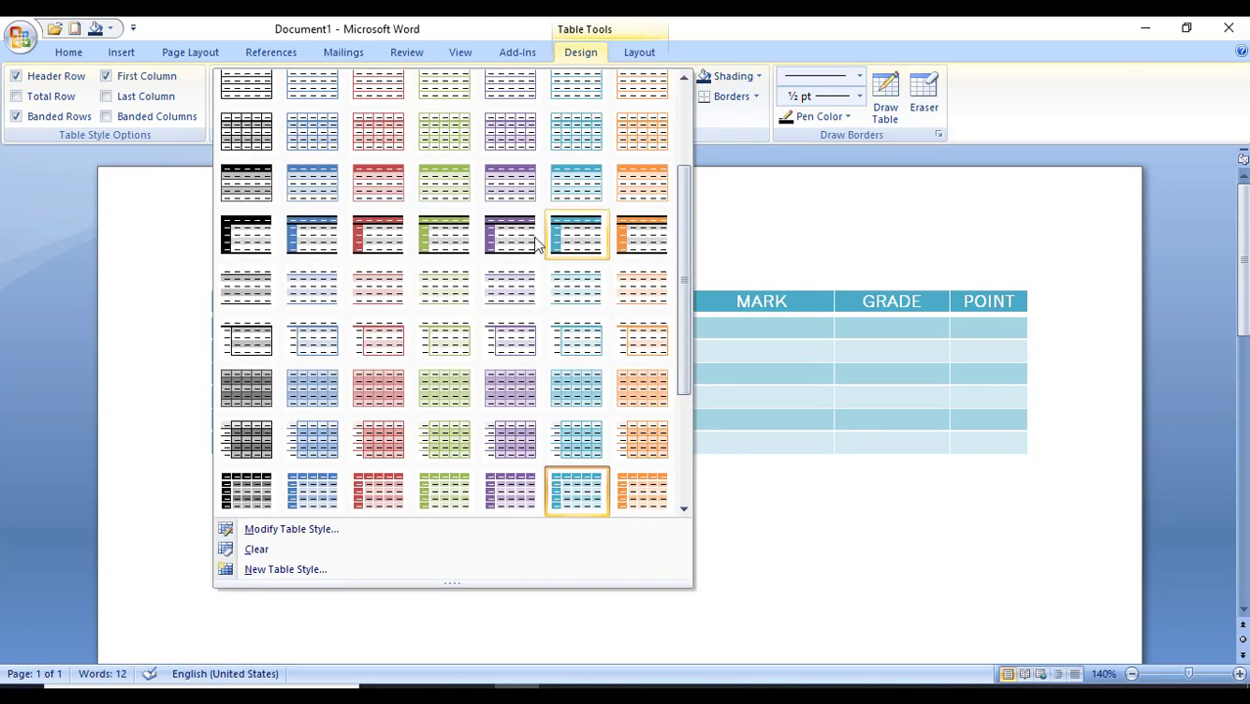
{"action": "scroll", "coordinate": [536, 243], "scroll_direction": "up", "scroll_amount": 3}
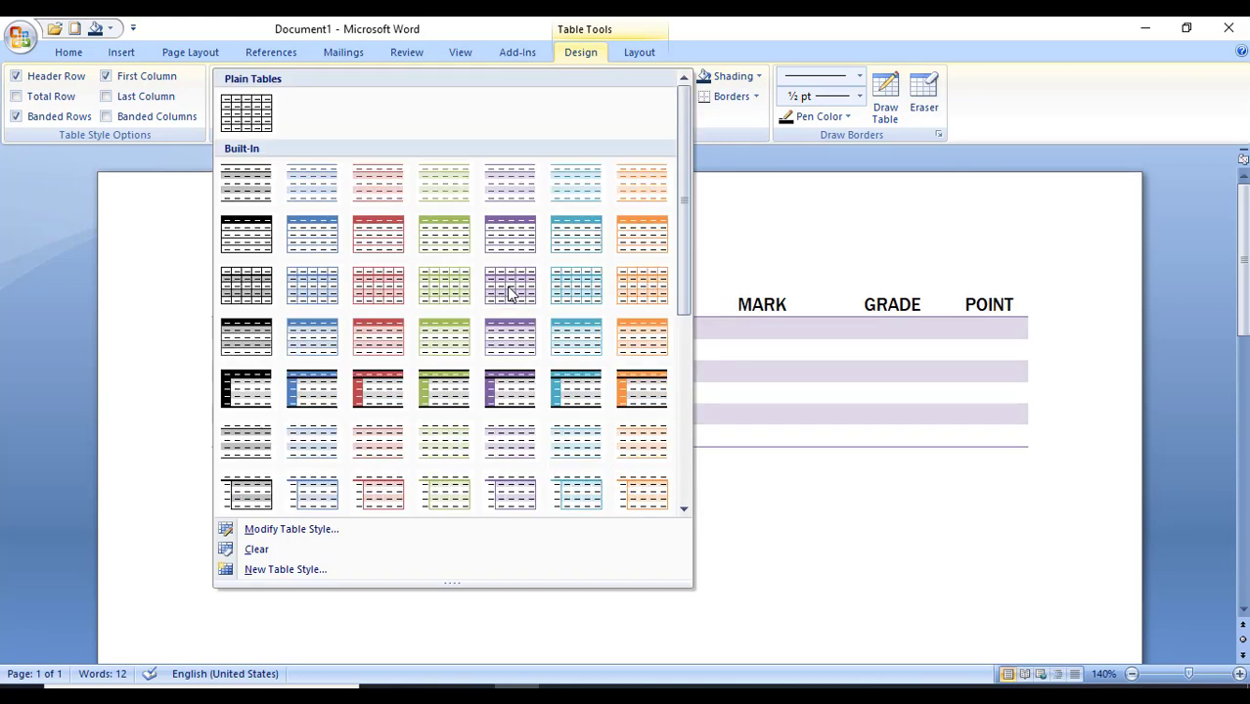
{"action": "left_click", "coordinate": [244, 115]}
{"action": "type", "text": "/"}
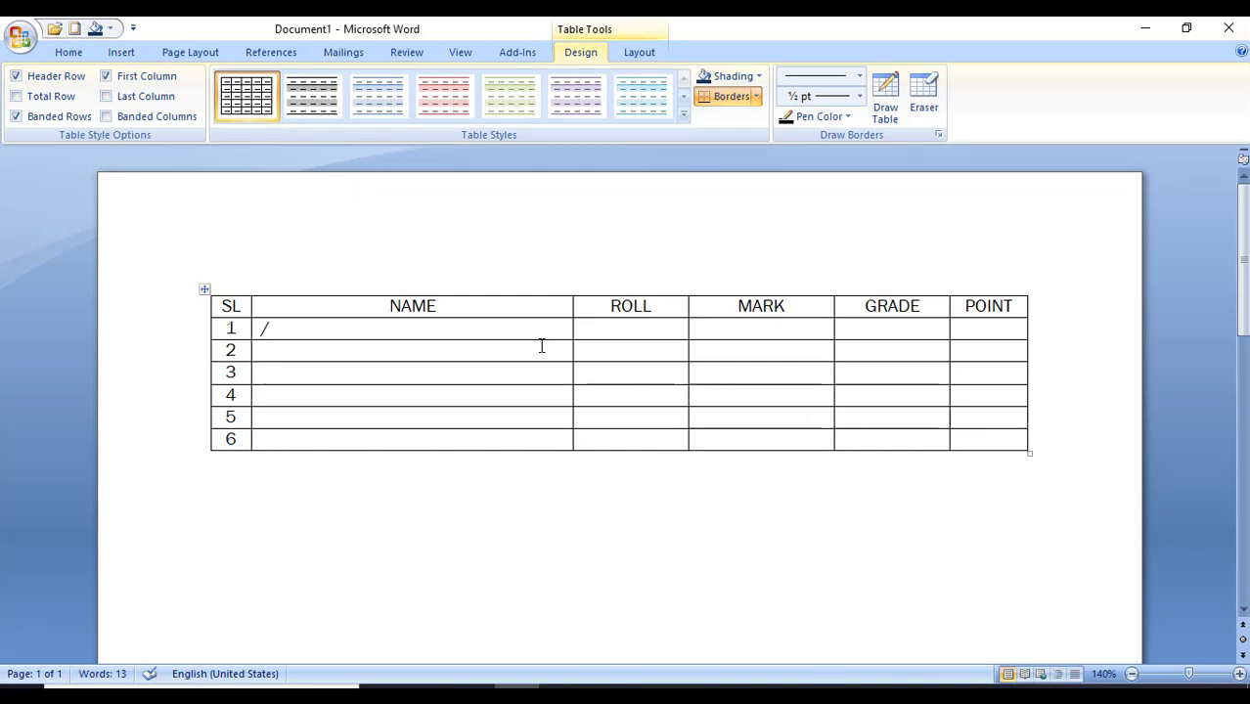
{"action": "type", "text": "/"}
{"action": "key", "text": "BackSpace"}
{"action": "key", "text": "BackSpace"}
Shade the table's heading row with the standard dark red color
{"action": "left_click_drag", "start_coordinate": [226, 306], "coordinate": [956, 313]}
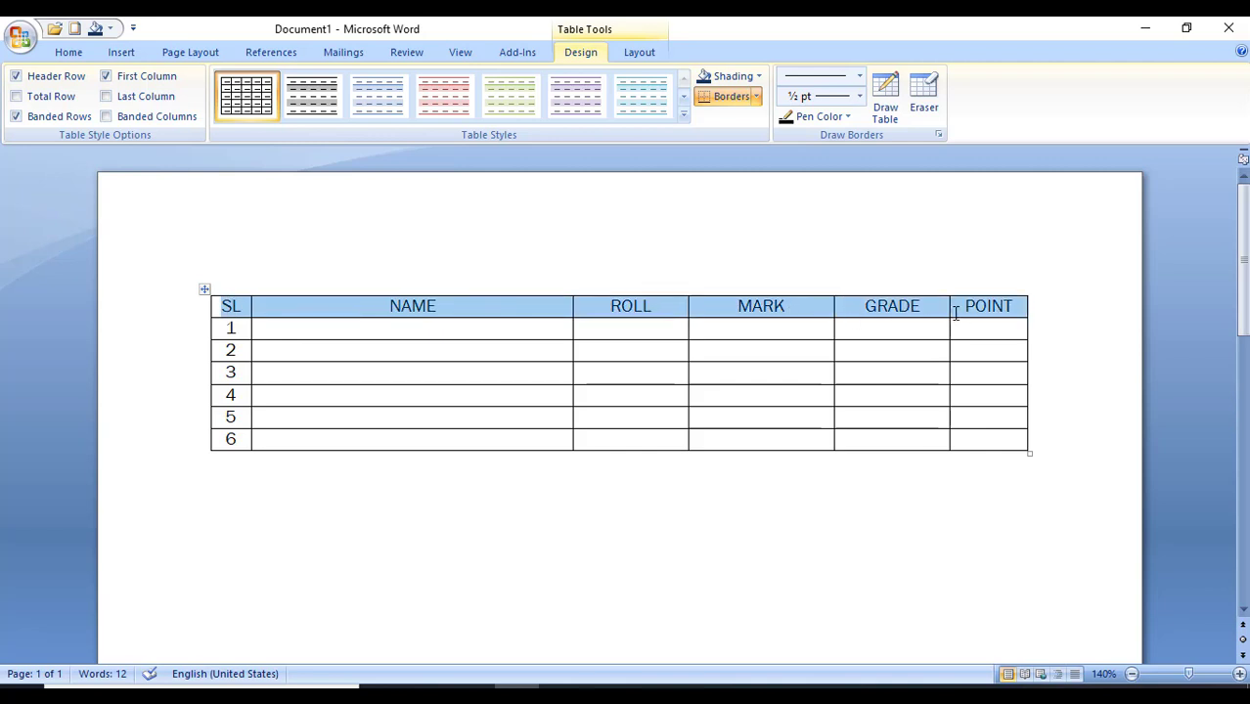
{"action": "left_click", "coordinate": [758, 76]}
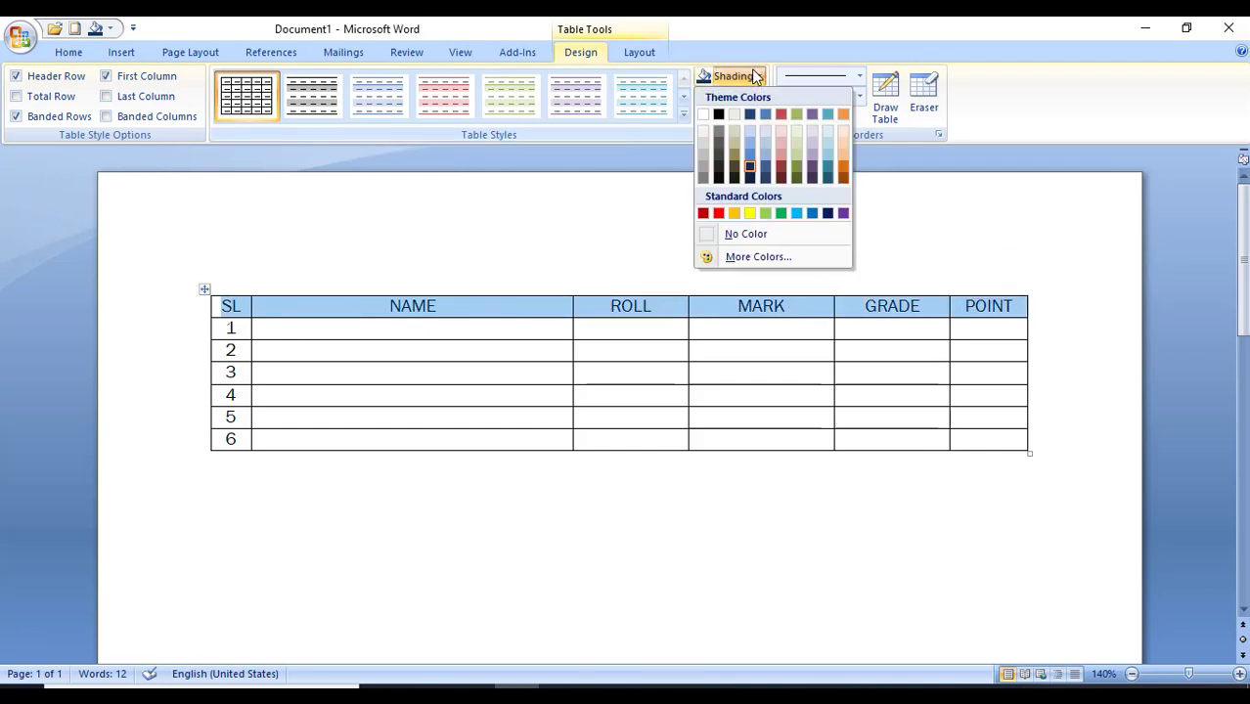
{"action": "left_click", "coordinate": [711, 215]}
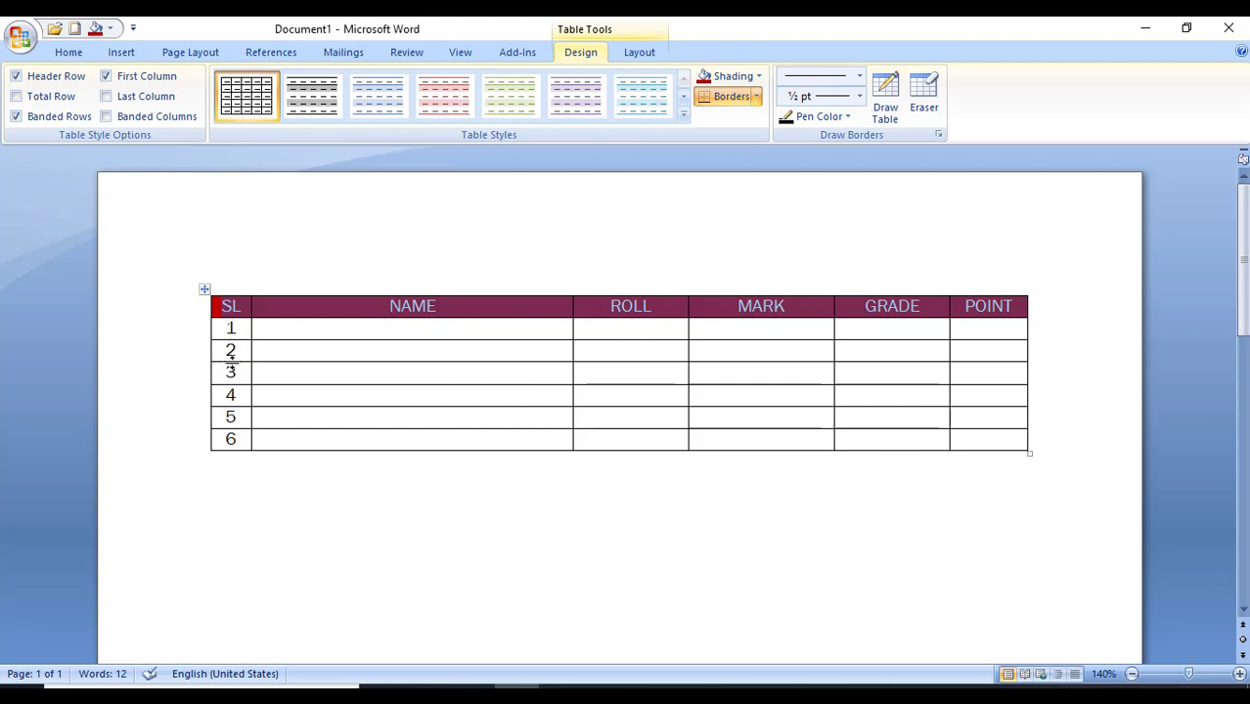
Shade the row numbered 2 green, row 4 dark blue and row 6 dark orange
{"action": "left_click_drag", "start_coordinate": [233, 354], "coordinate": [993, 352]}
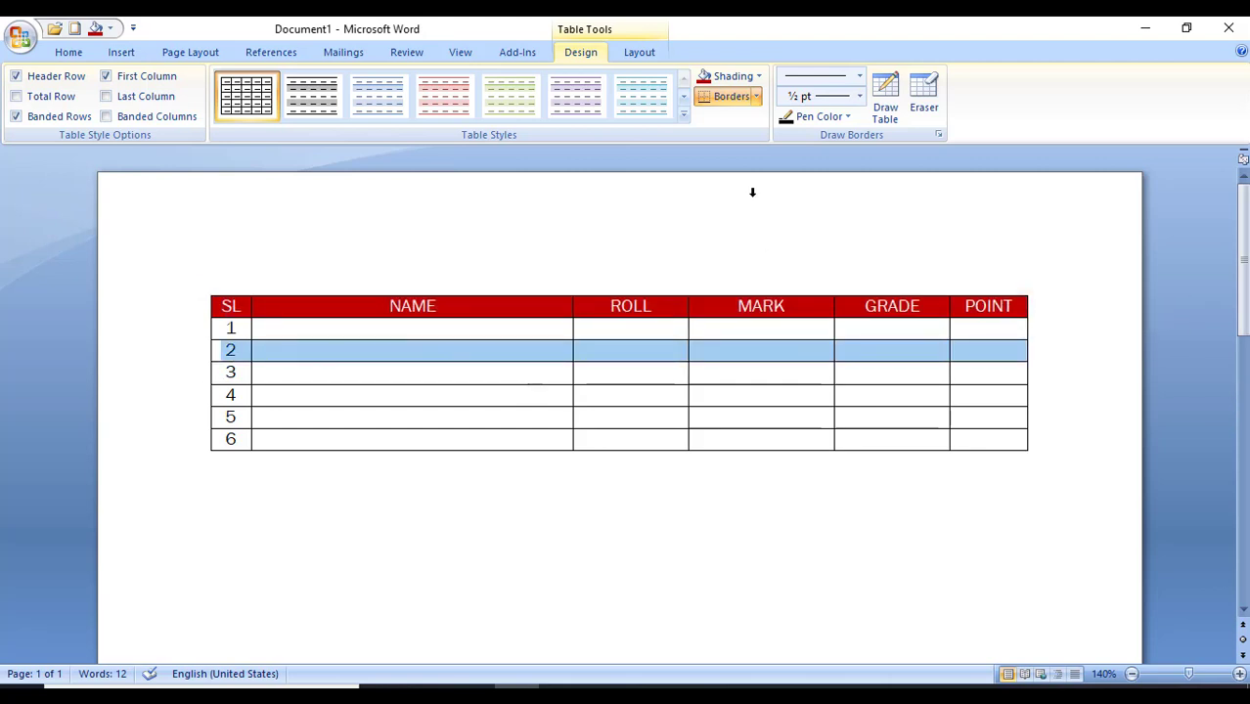
{"action": "left_click", "coordinate": [742, 76]}
{"action": "left_click", "coordinate": [780, 212]}
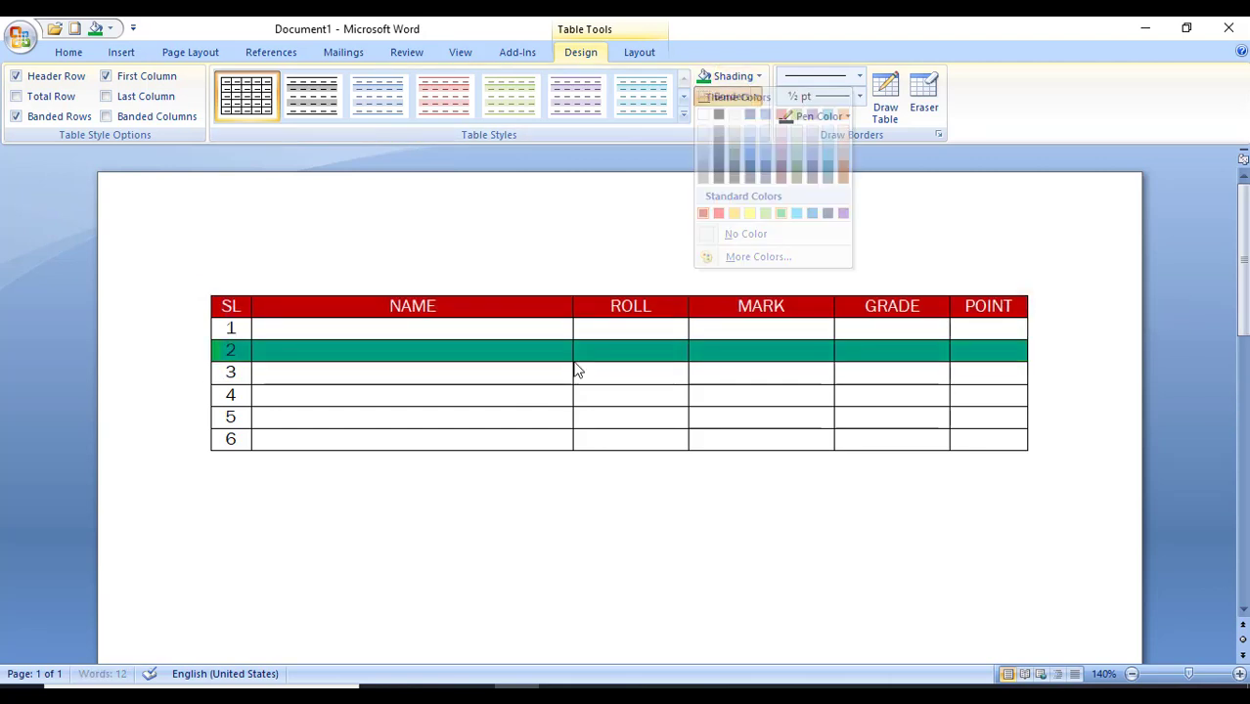
{"action": "mouse_move", "coordinate": [241, 396]}
{"action": "left_mouse_down"}
{"action": "mouse_move", "coordinate": [982, 377]}
{"action": "mouse_move", "coordinate": [986, 390]}
{"action": "left_mouse_up"}
{"action": "left_click", "coordinate": [757, 75]}
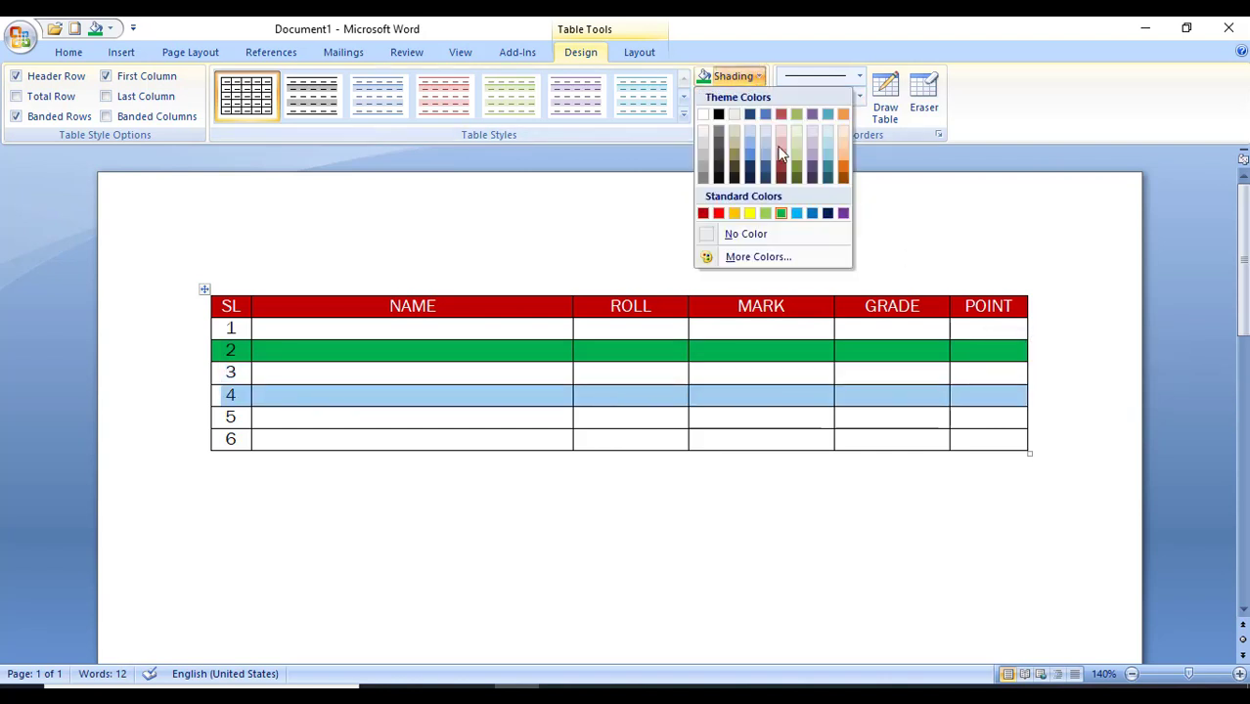
{"action": "left_click", "coordinate": [827, 213]}
{"action": "left_click_drag", "start_coordinate": [239, 441], "coordinate": [968, 437]}
{"action": "left_click", "coordinate": [756, 76]}
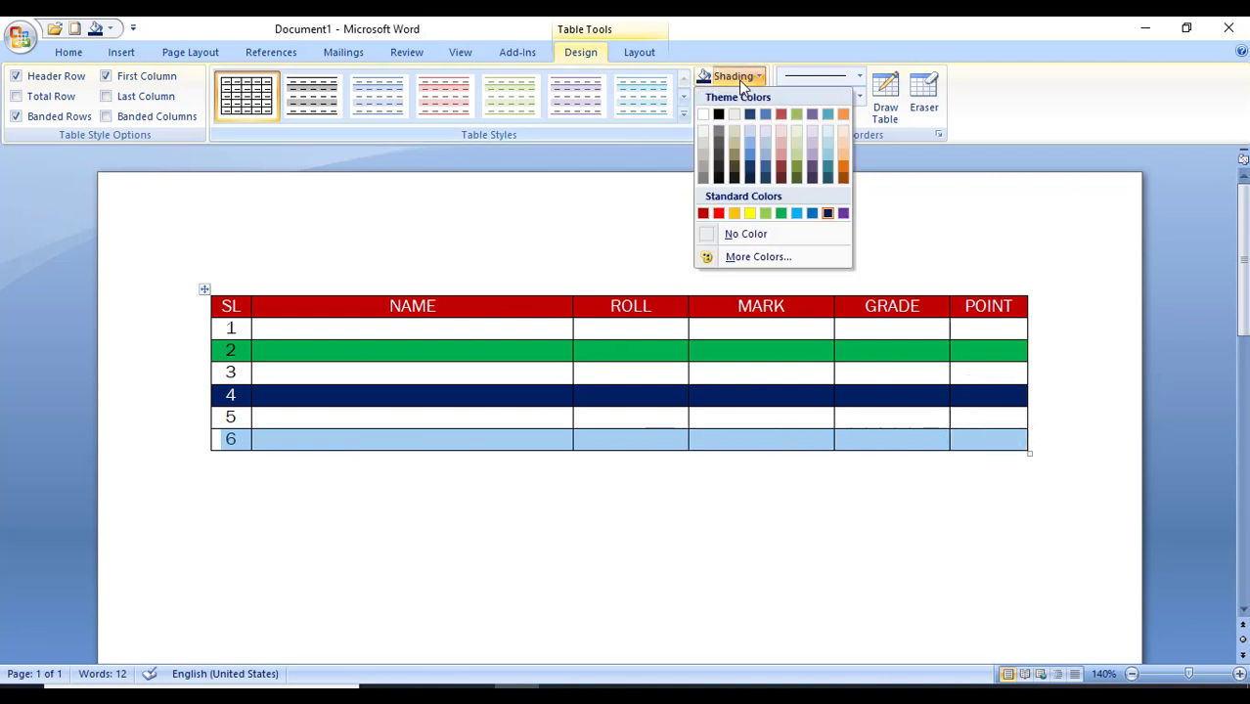
{"action": "left_click", "coordinate": [844, 169]}
{"action": "left_click", "coordinate": [768, 337]}
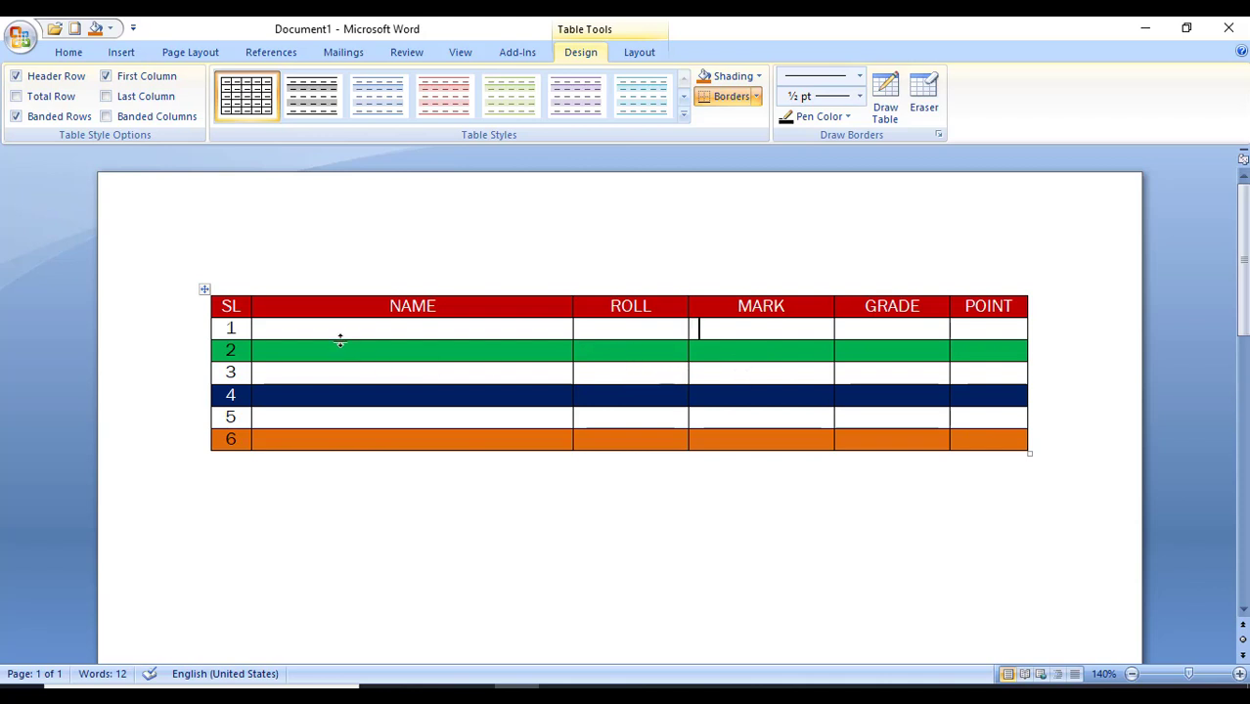
Remove the shading from the whole table by setting it to No Color
{"action": "left_click", "coordinate": [204, 290]}
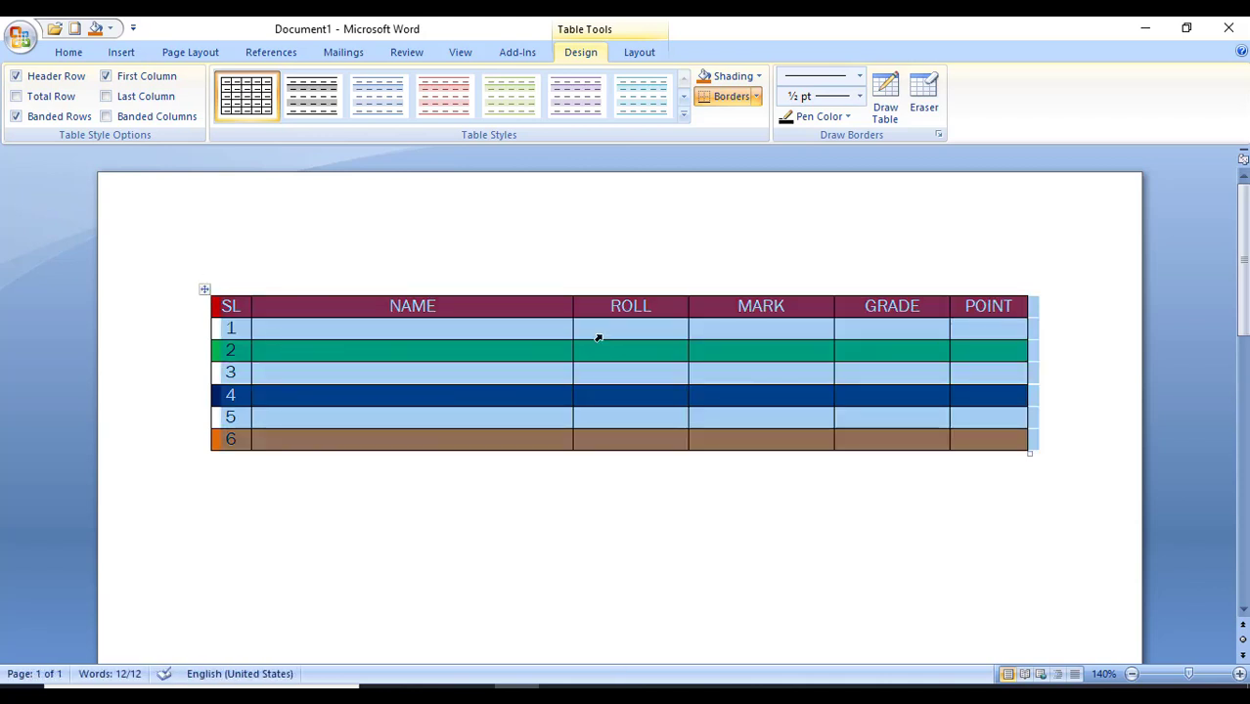
{"action": "left_click", "coordinate": [758, 76]}
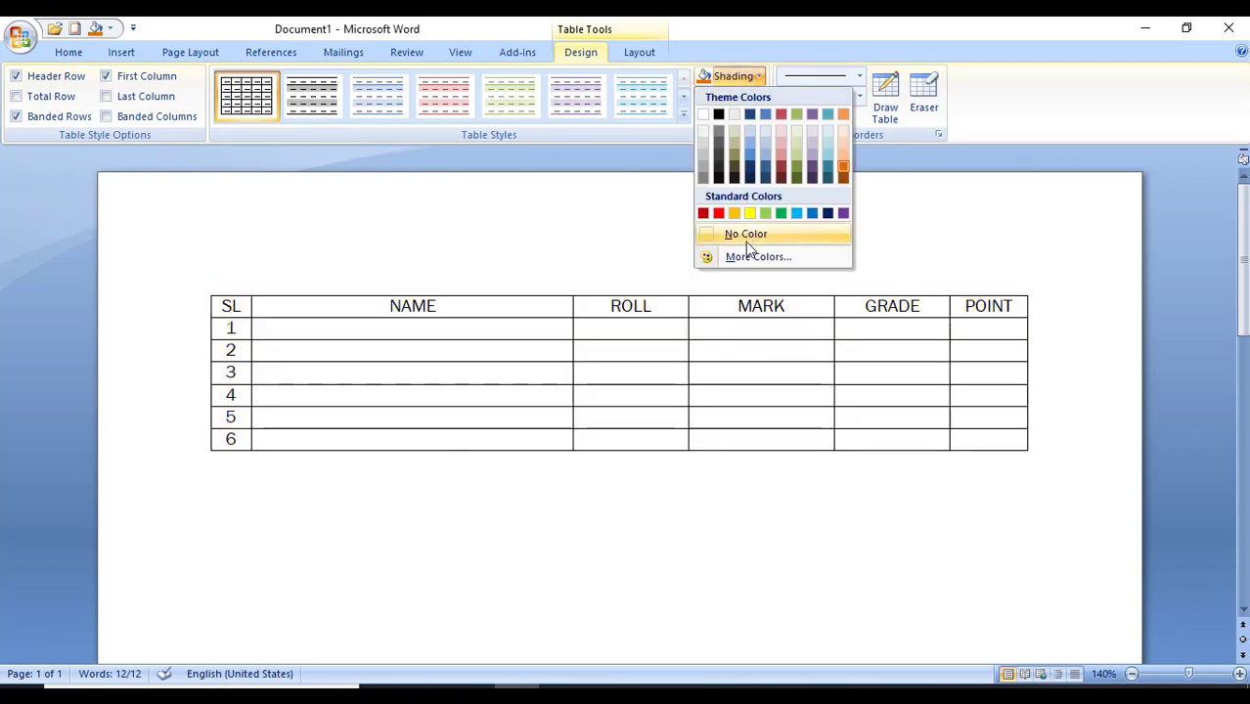
{"action": "left_click", "coordinate": [748, 236]}
{"action": "left_click", "coordinate": [536, 326]}
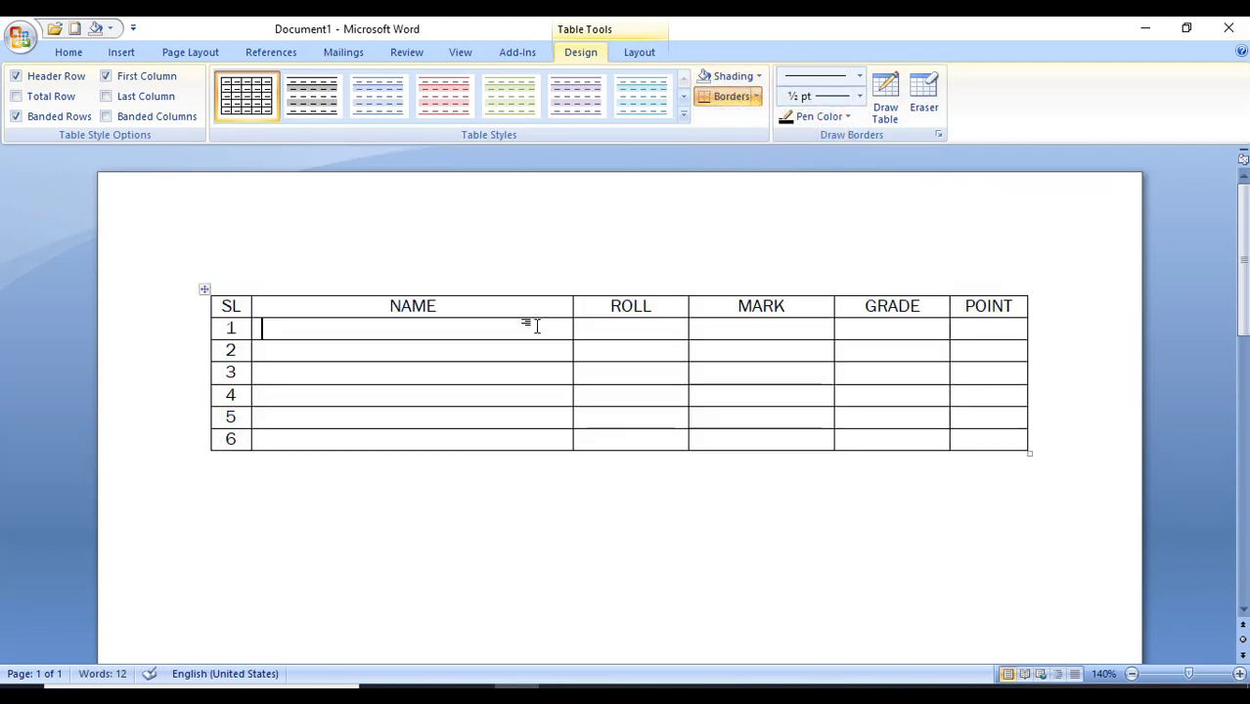
Remove every border from the whole table with the No Border option
{"action": "left_click", "coordinate": [203, 290]}
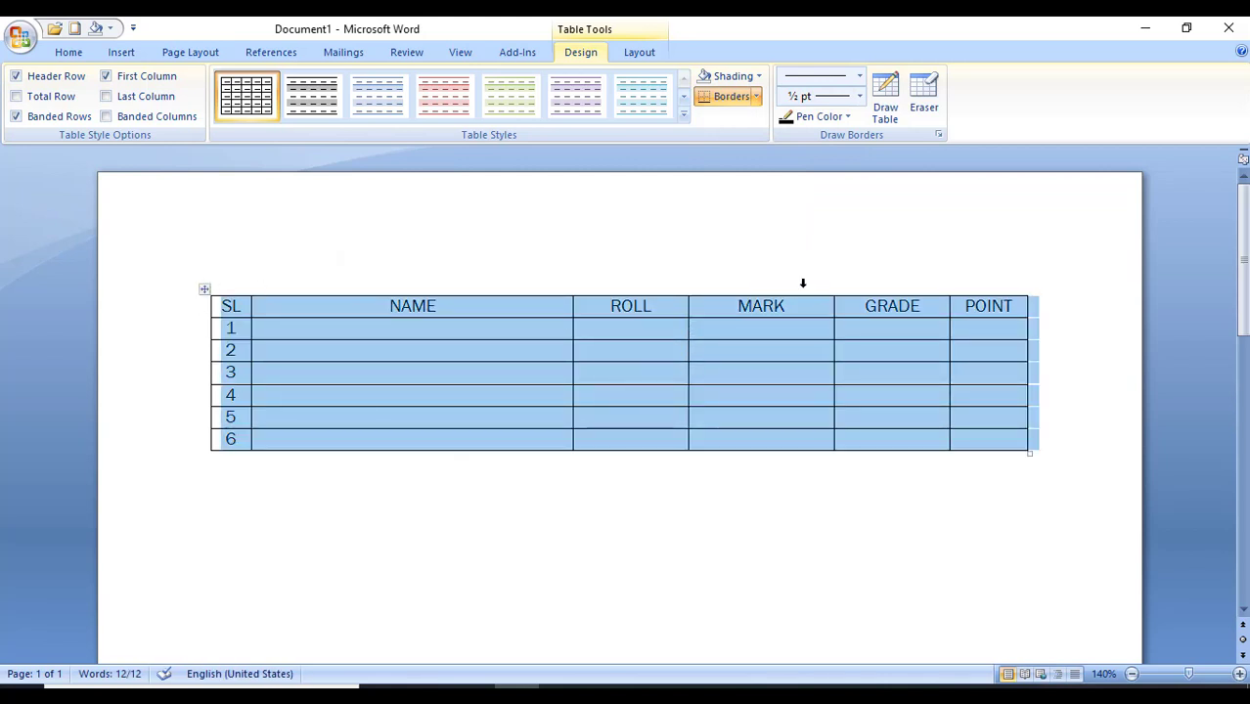
{"action": "left_click", "coordinate": [757, 97]}
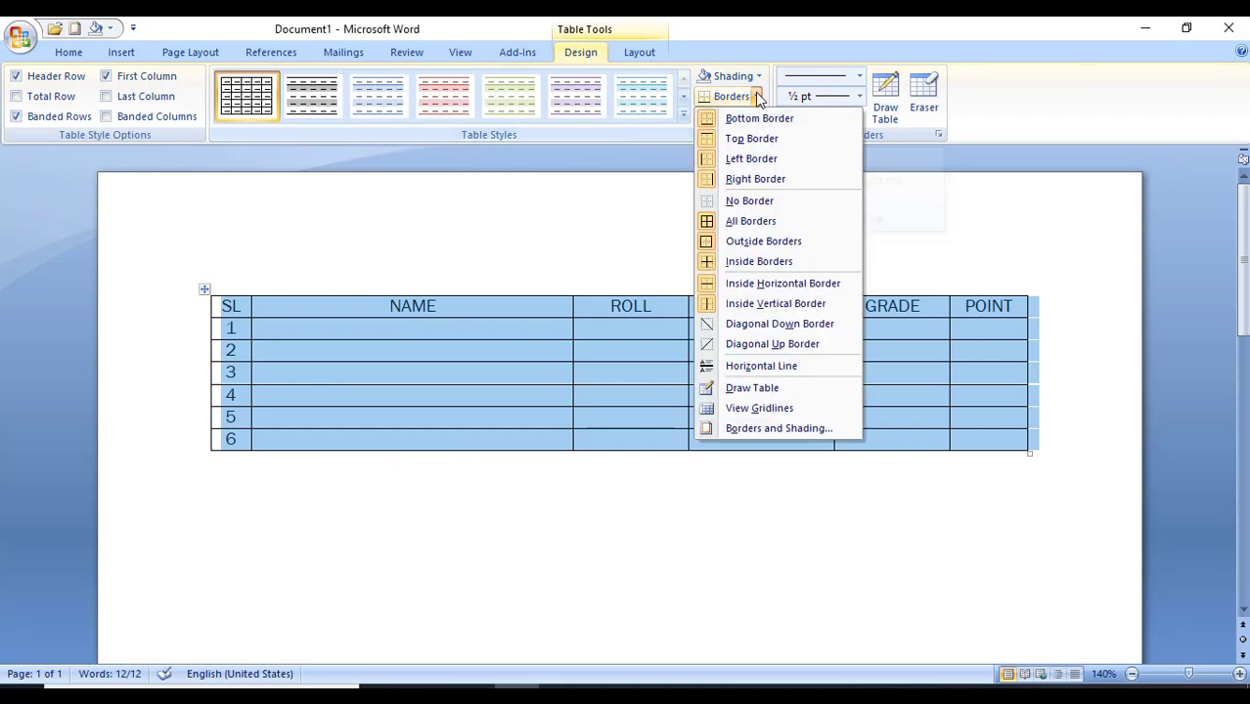
{"action": "left_click", "coordinate": [749, 202]}
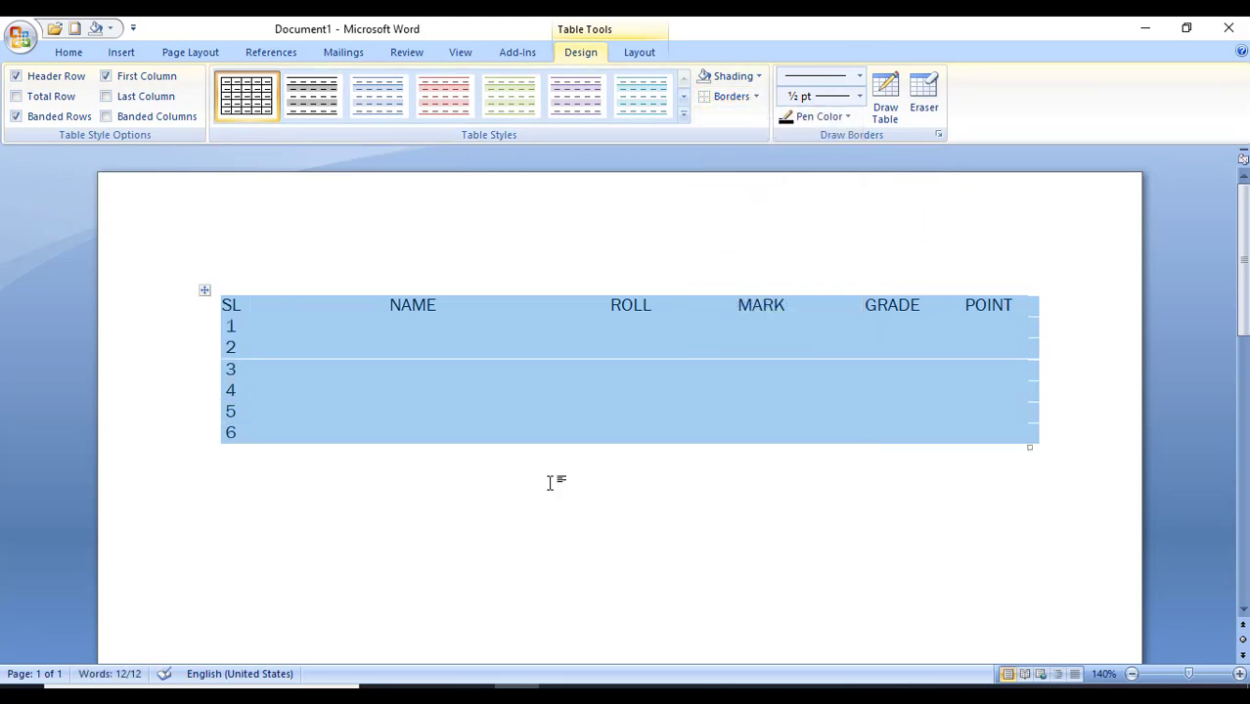
{"action": "left_click", "coordinate": [550, 477]}
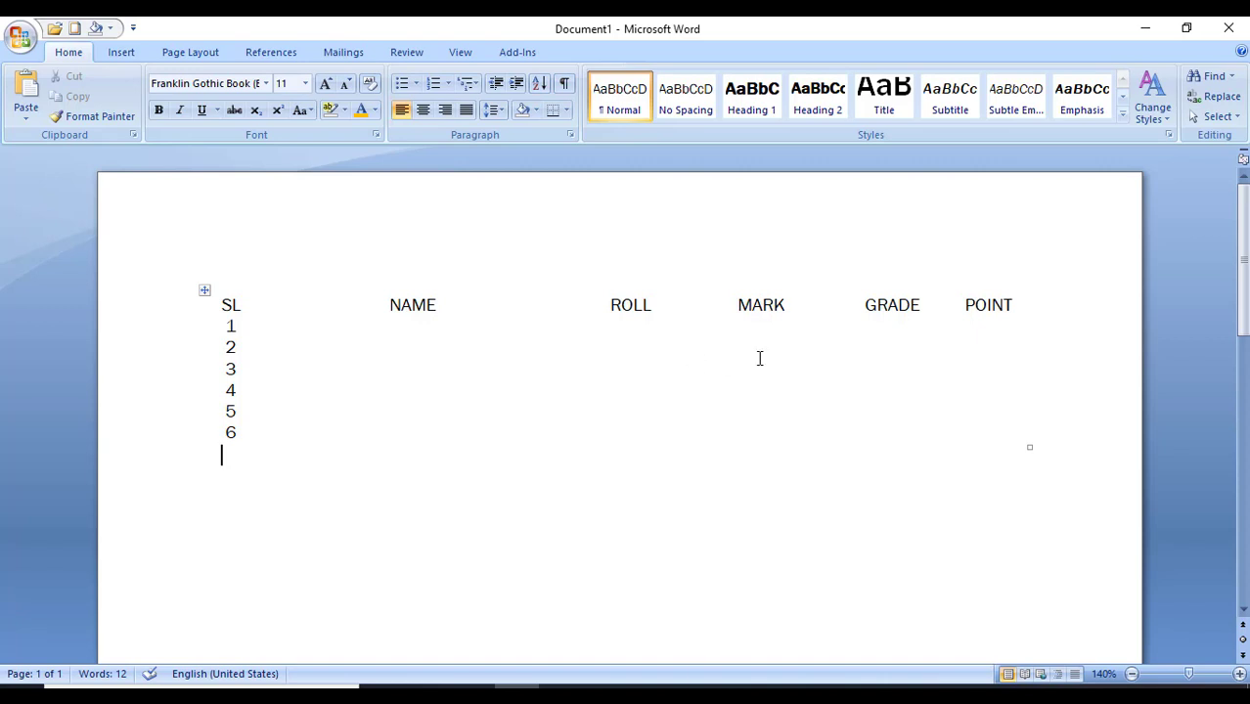
Apply All Borders to the whole table
{"action": "left_click", "coordinate": [201, 292]}
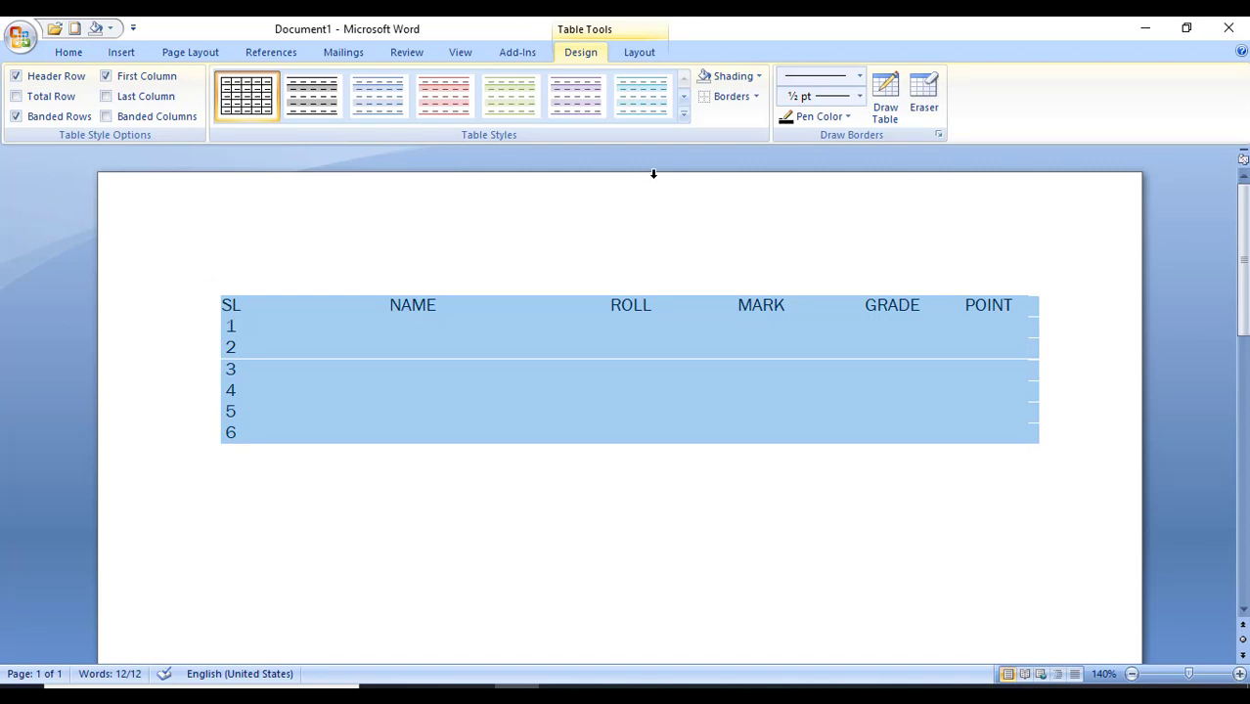
{"action": "left_click", "coordinate": [758, 97]}
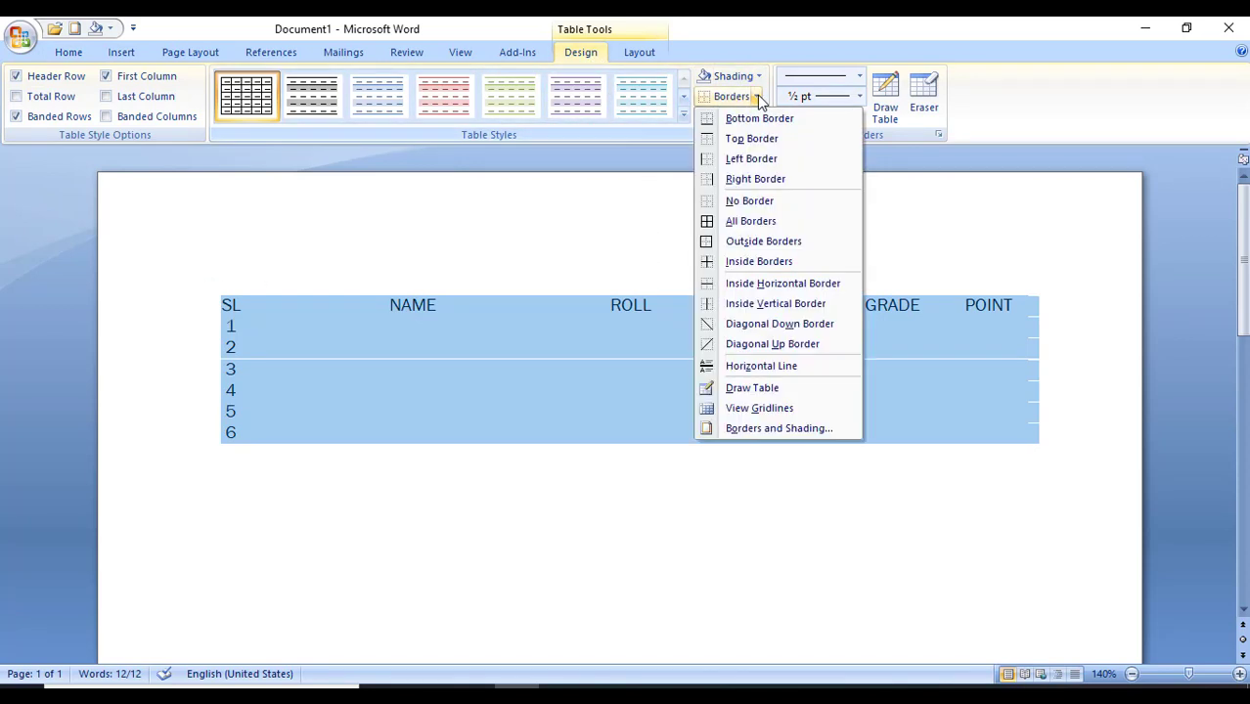
{"action": "left_click", "coordinate": [753, 223]}
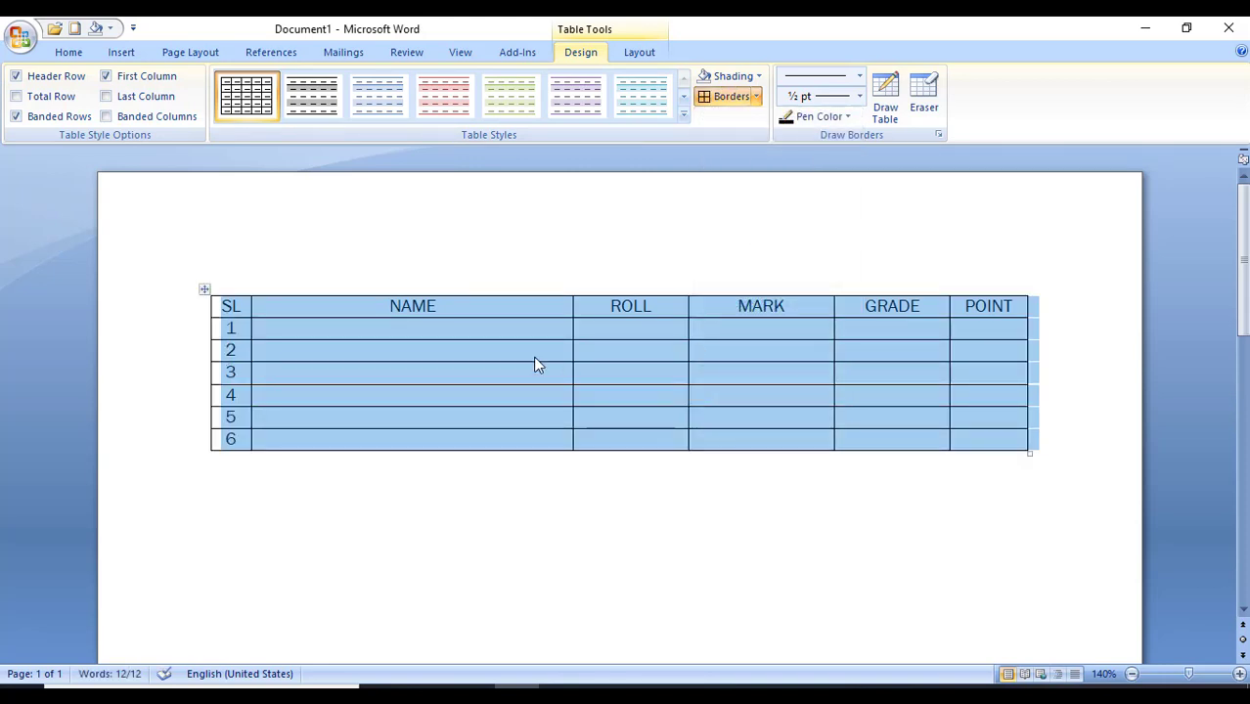
{"action": "left_click", "coordinate": [518, 330]}
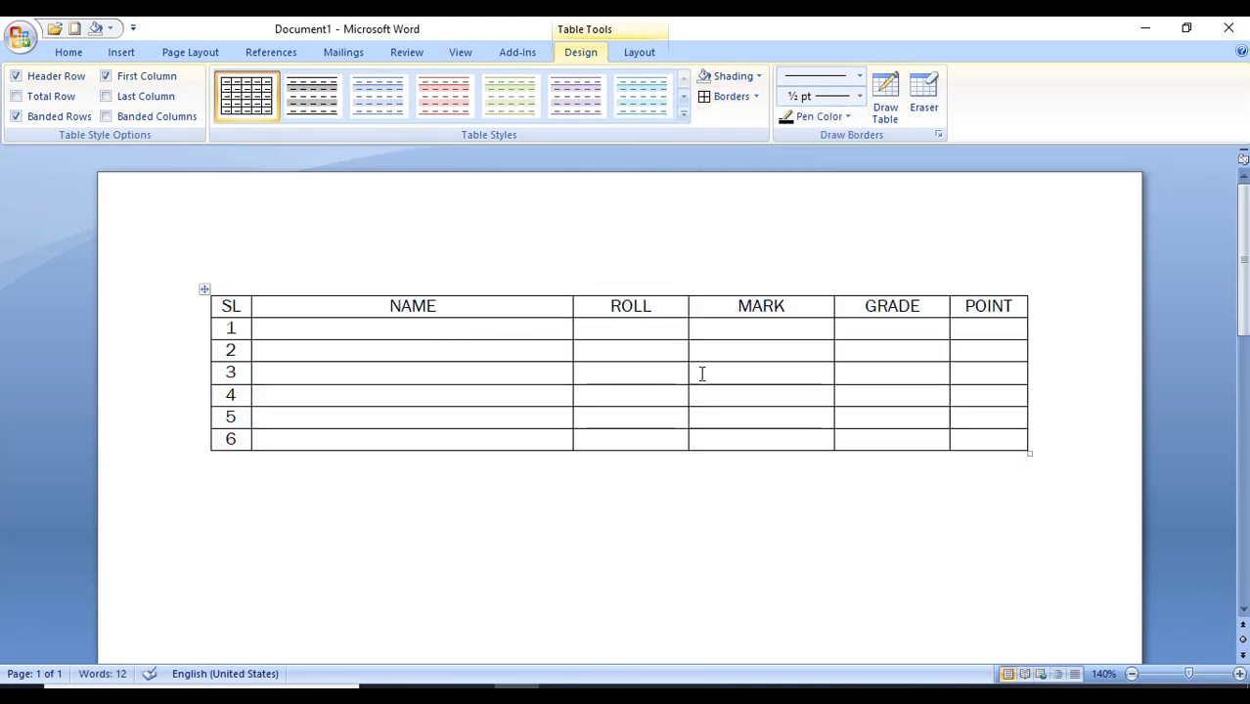
Set the border drawing line to the single solid style with a ½ pt weight
{"action": "left_click", "coordinate": [858, 77]}
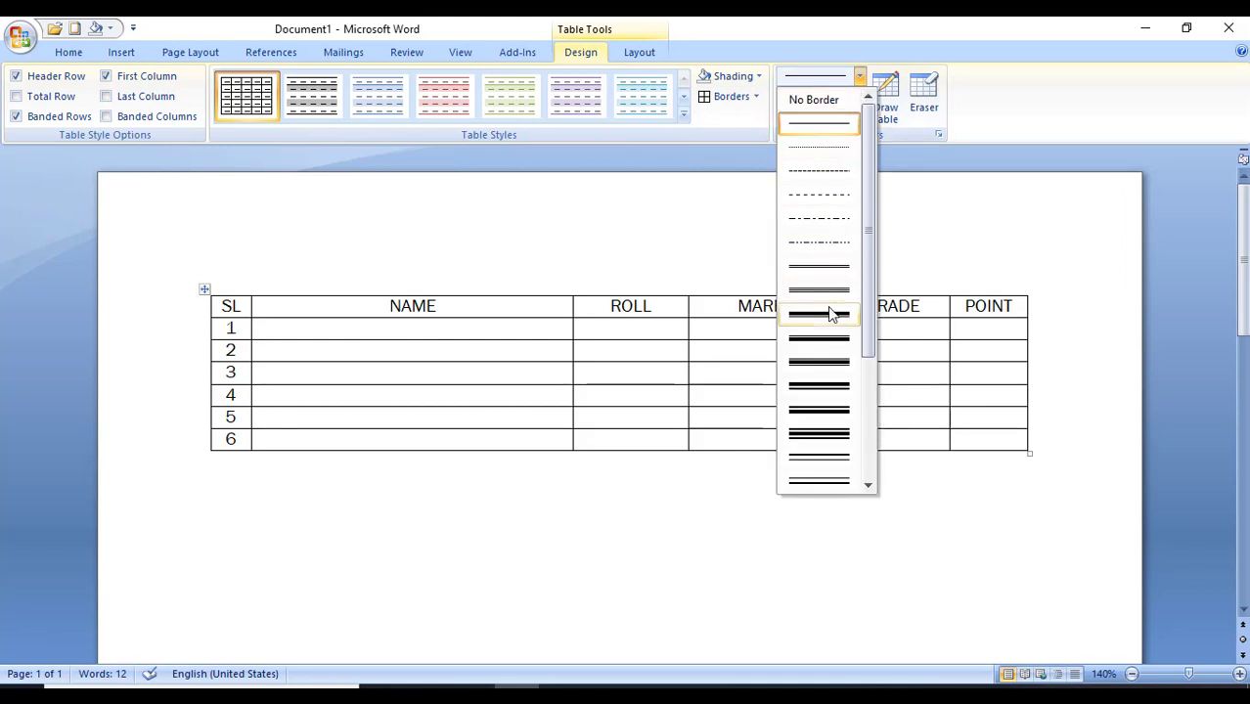
{"action": "left_click", "coordinate": [849, 121]}
{"action": "left_click", "coordinate": [859, 97]}
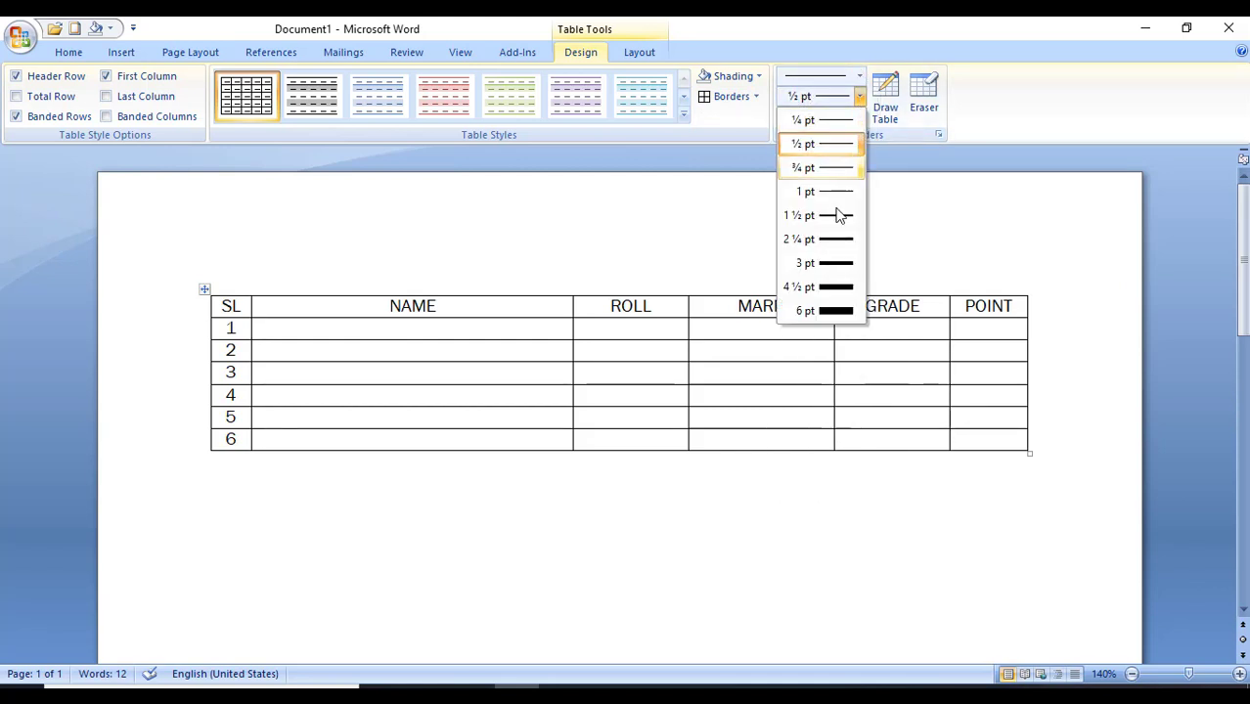
{"action": "left_click", "coordinate": [841, 142]}
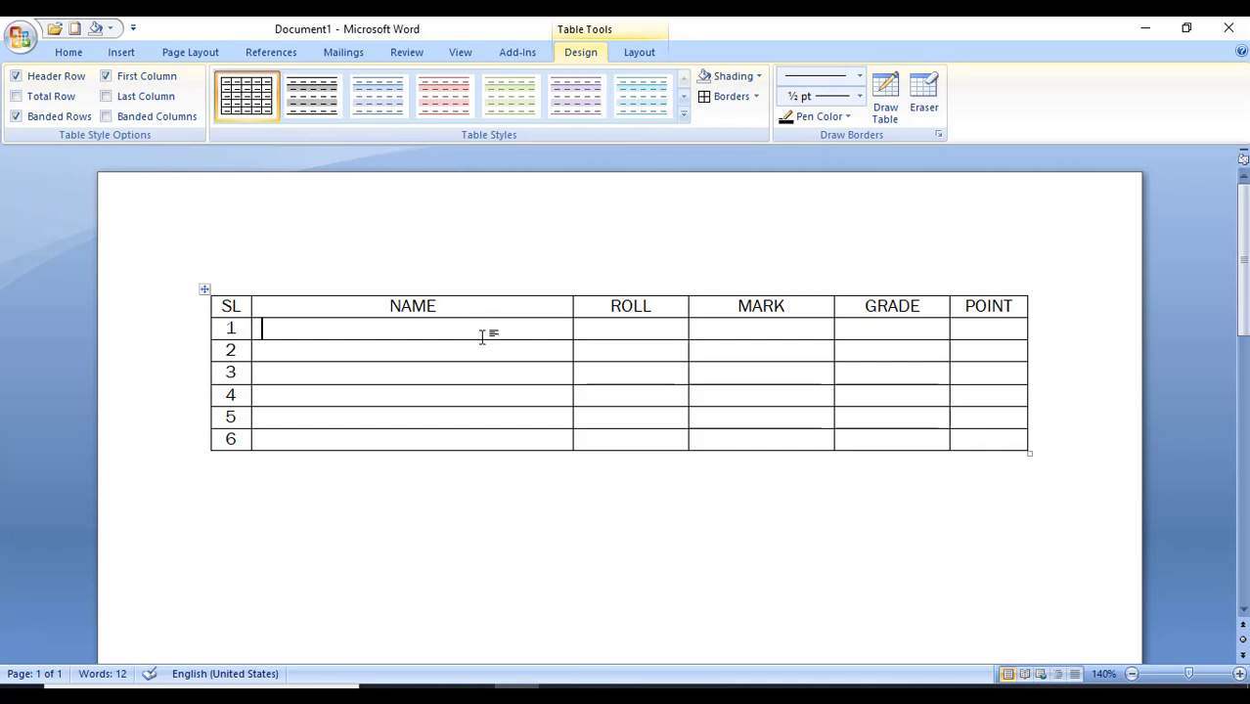
Draw a vertical border through all rows of the NAME column to split it in two, and leave the Draw Table tool
{"action": "left_click", "coordinate": [885, 98]}
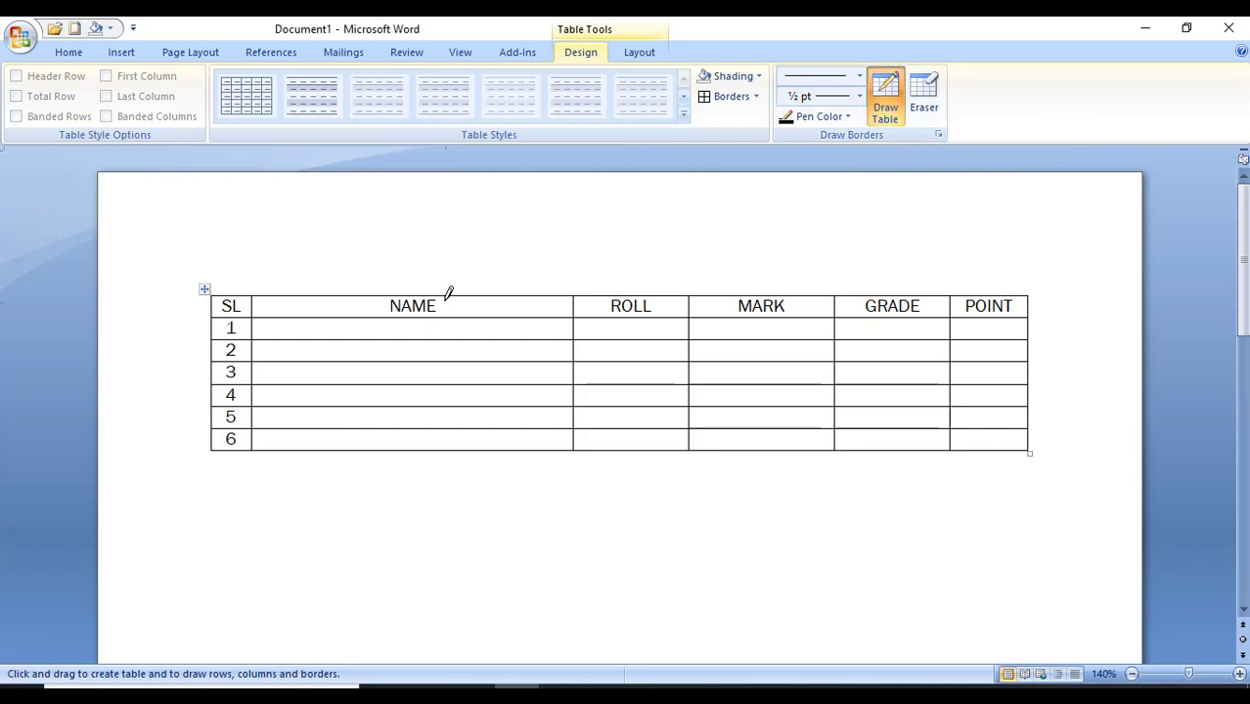
{"action": "left_click_drag", "start_coordinate": [440, 290], "coordinate": [454, 442]}
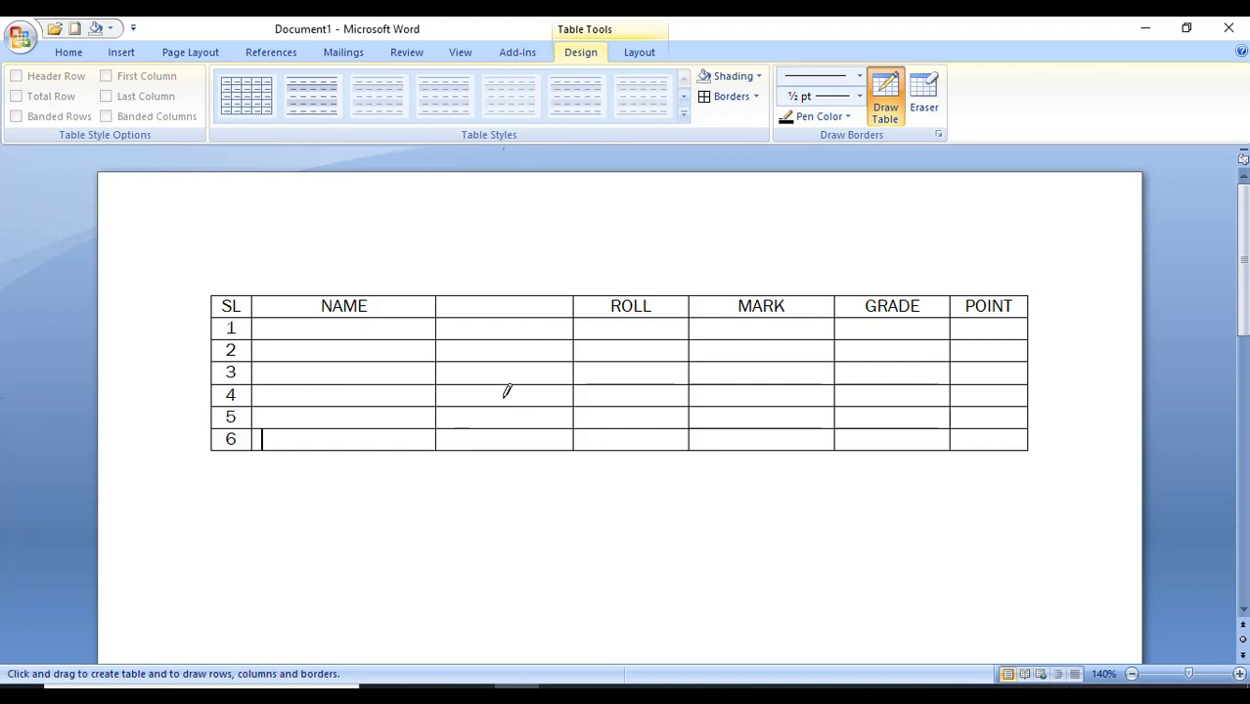
{"action": "left_click", "coordinate": [888, 106]}
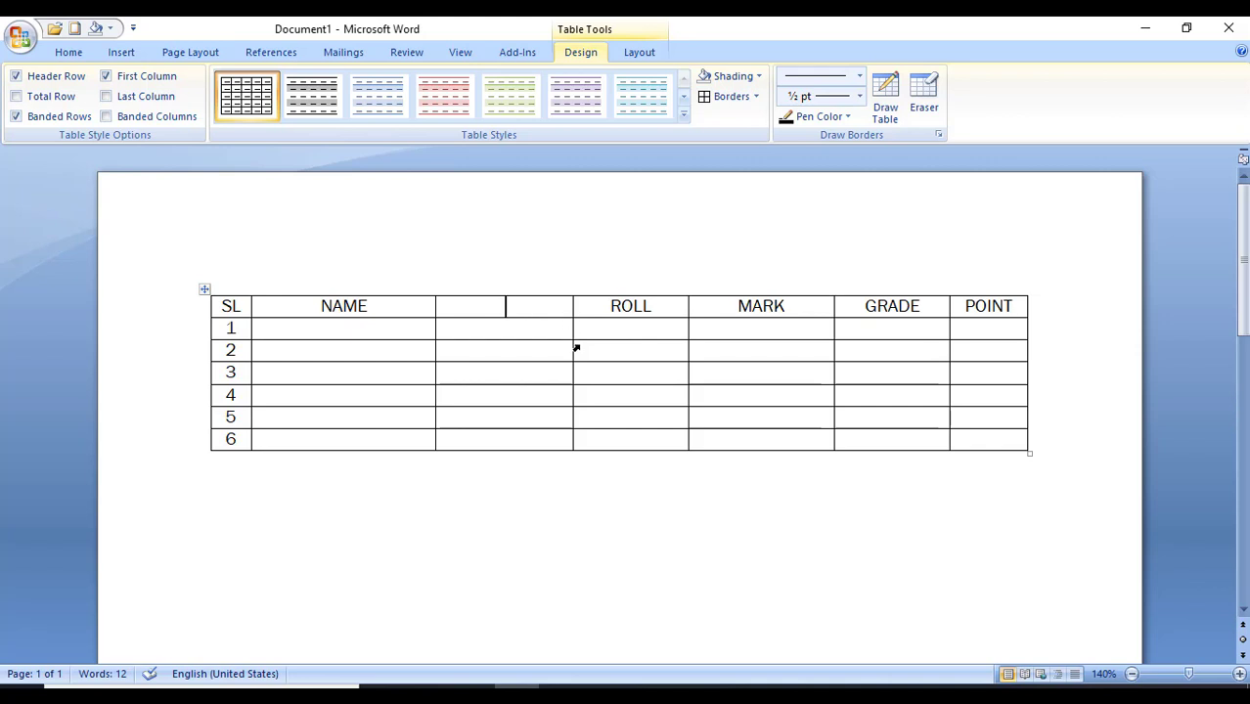
Enter ASDFASD as the heading of the new column between NAME and ROLL, and move to the cell below it
{"action": "type", "text": "ASDFASD"}
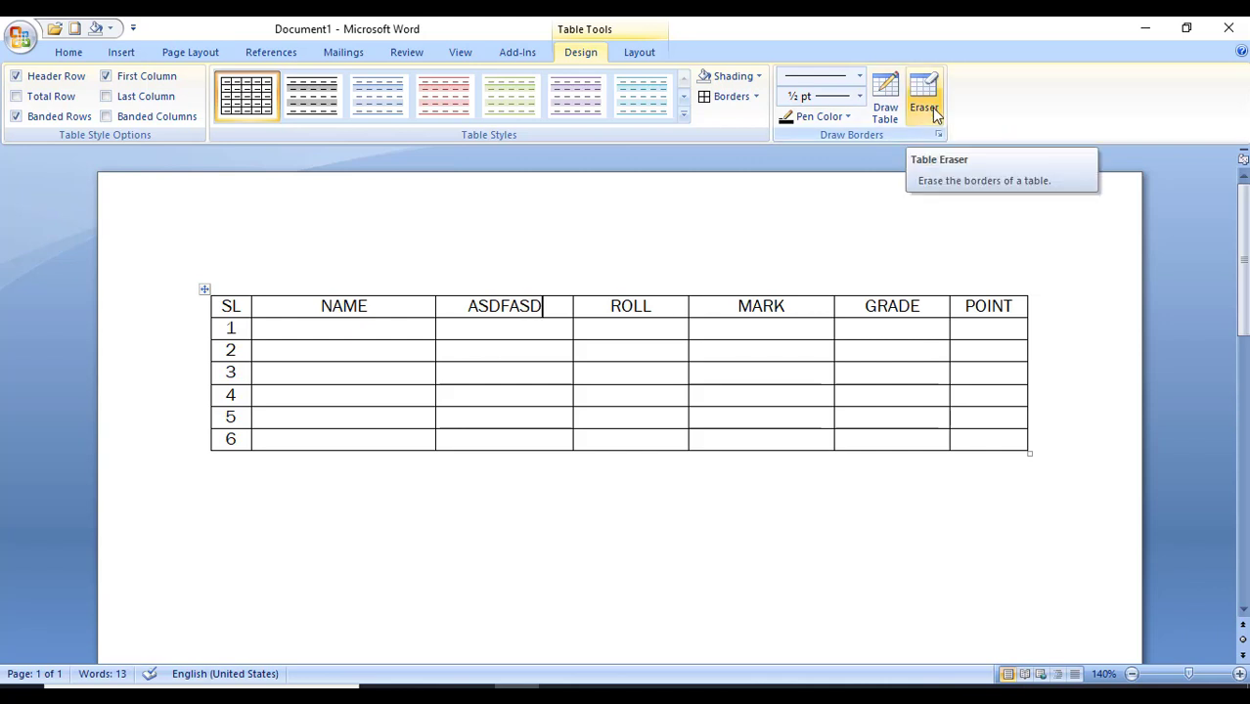
{"action": "left_click", "coordinate": [344, 333]}
{"action": "key", "text": "Down"}
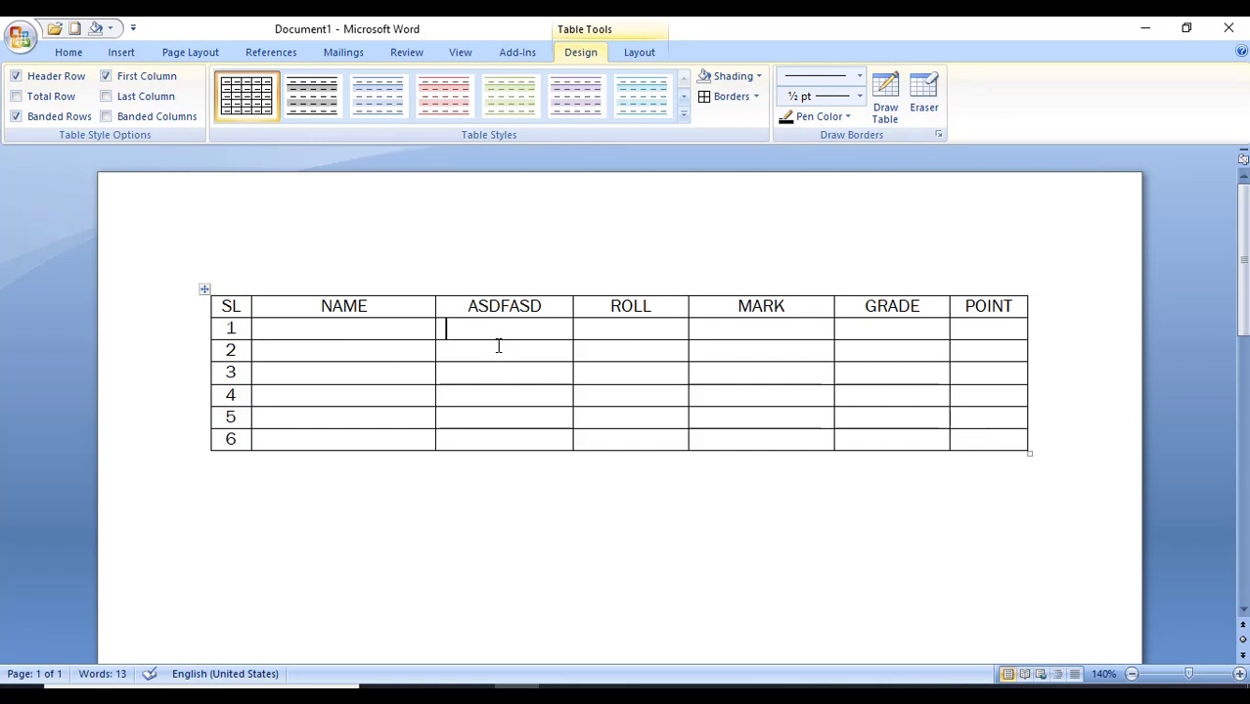
Erase the border between rows 1 and 2 under ASDFASD and between rows 2 and 3 under MARK, and leave the Eraser tool
{"action": "left_click", "coordinate": [522, 344]}
{"action": "left_click", "coordinate": [924, 102]}
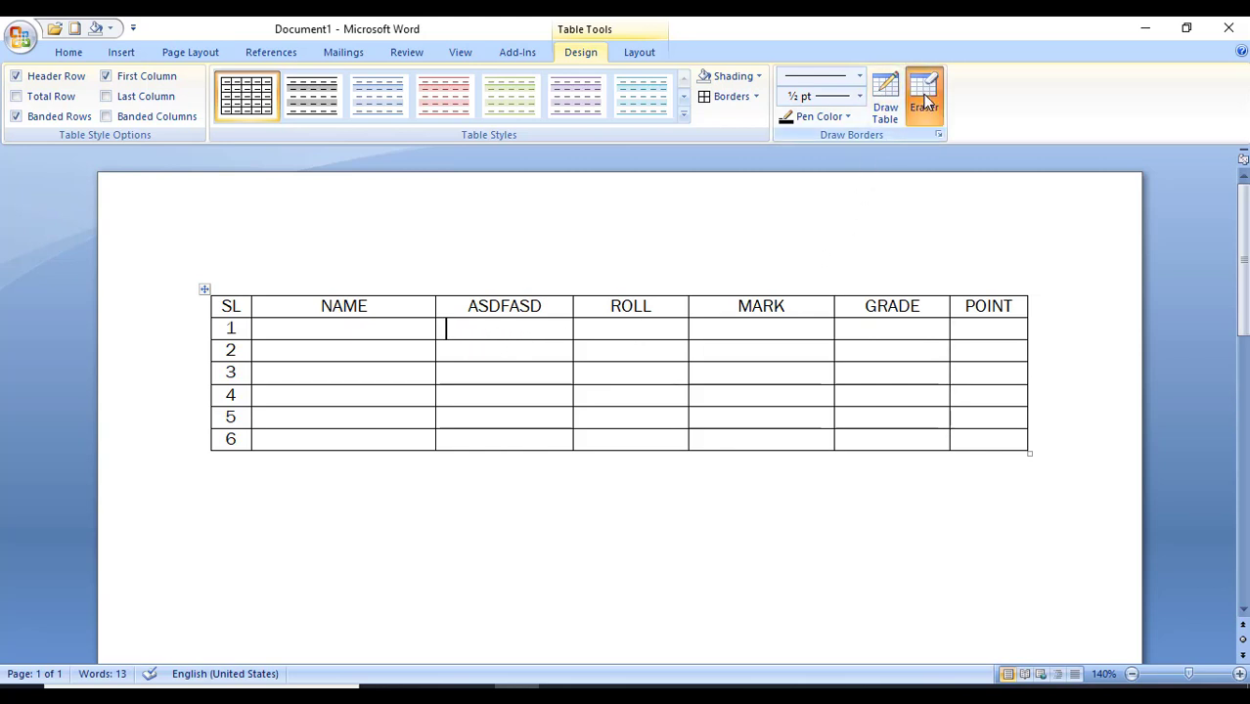
{"action": "left_click", "coordinate": [501, 338]}
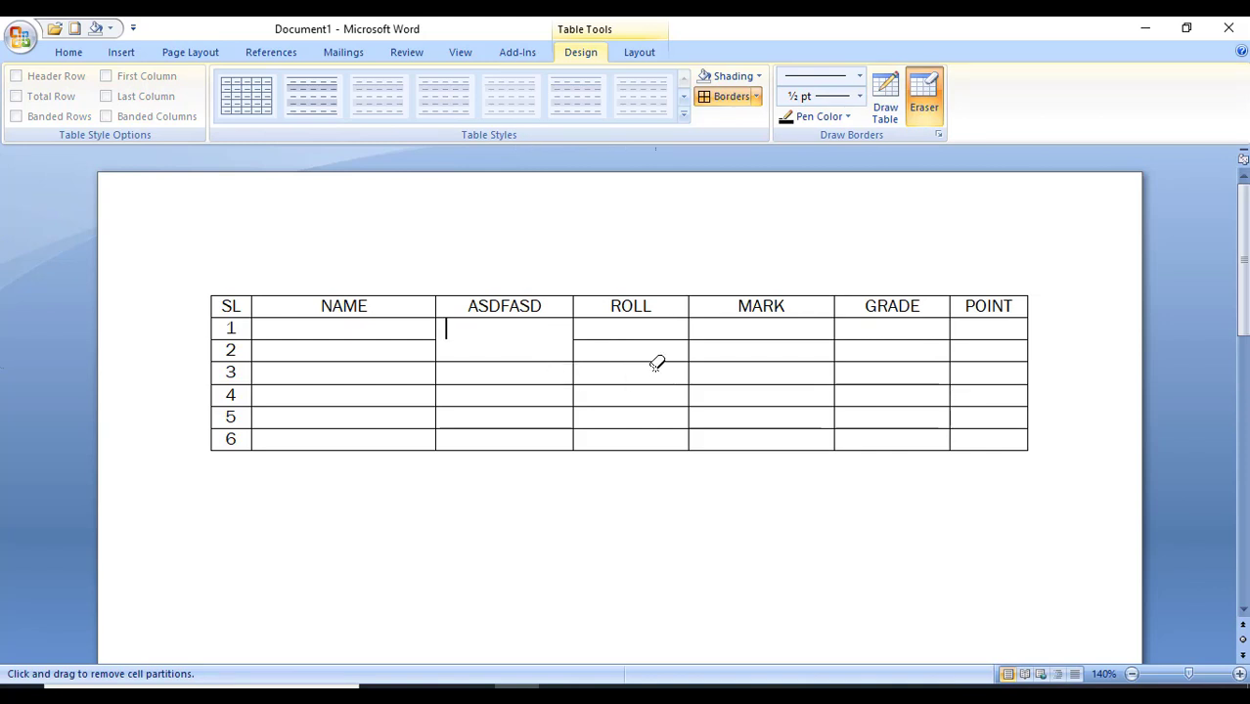
{"action": "left_click", "coordinate": [758, 358]}
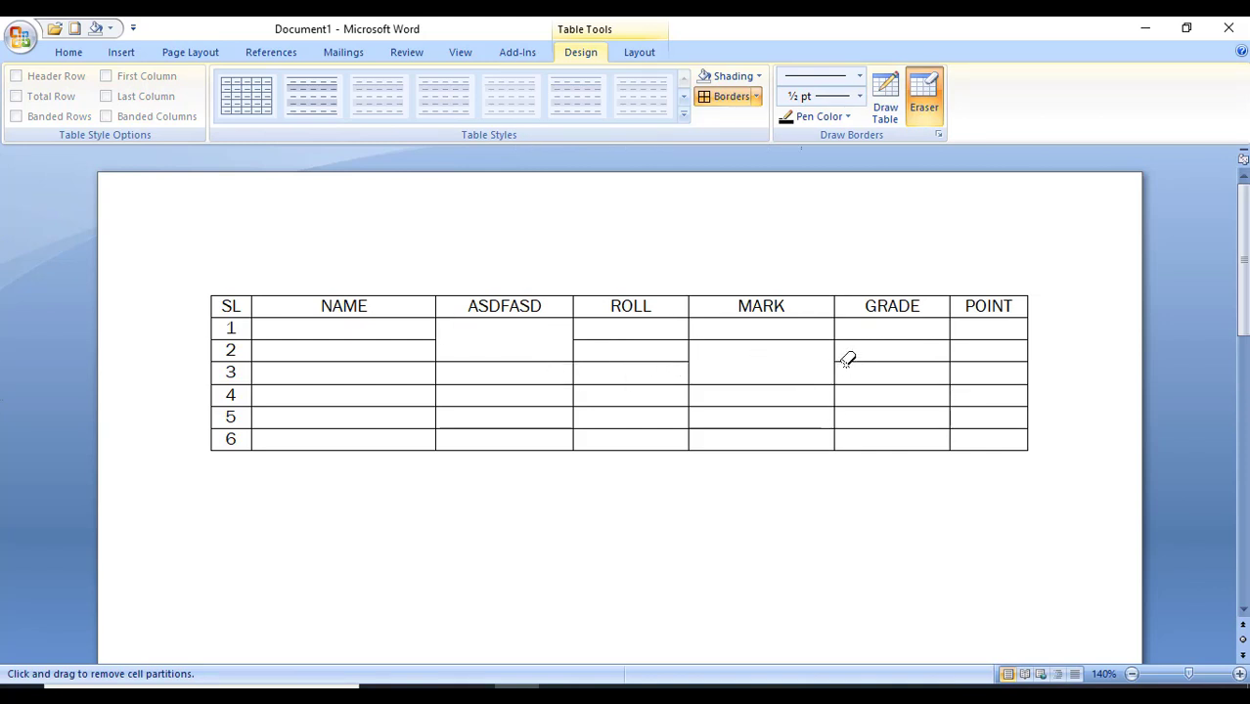
{"action": "left_click", "coordinate": [921, 94]}
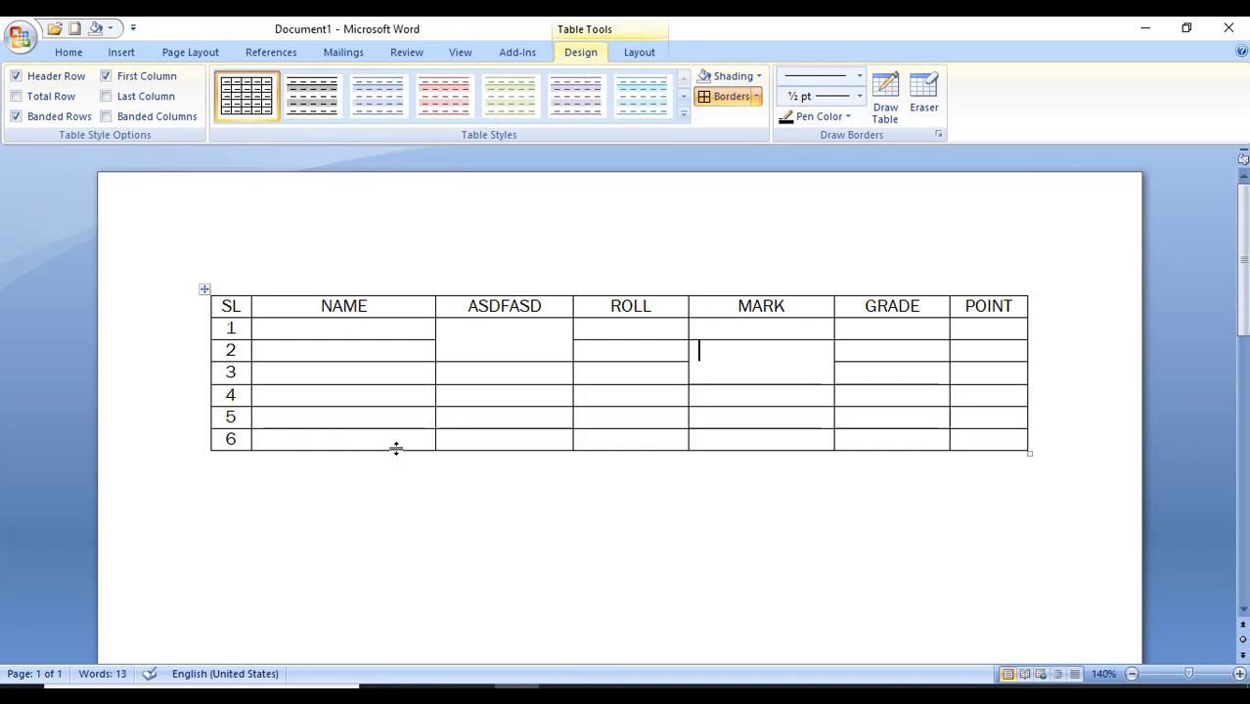
Append six empty rows after row 6 by advancing past the table's last cell, and enter / in the final POINT cell
{"action": "left_click", "coordinate": [1005, 444]}
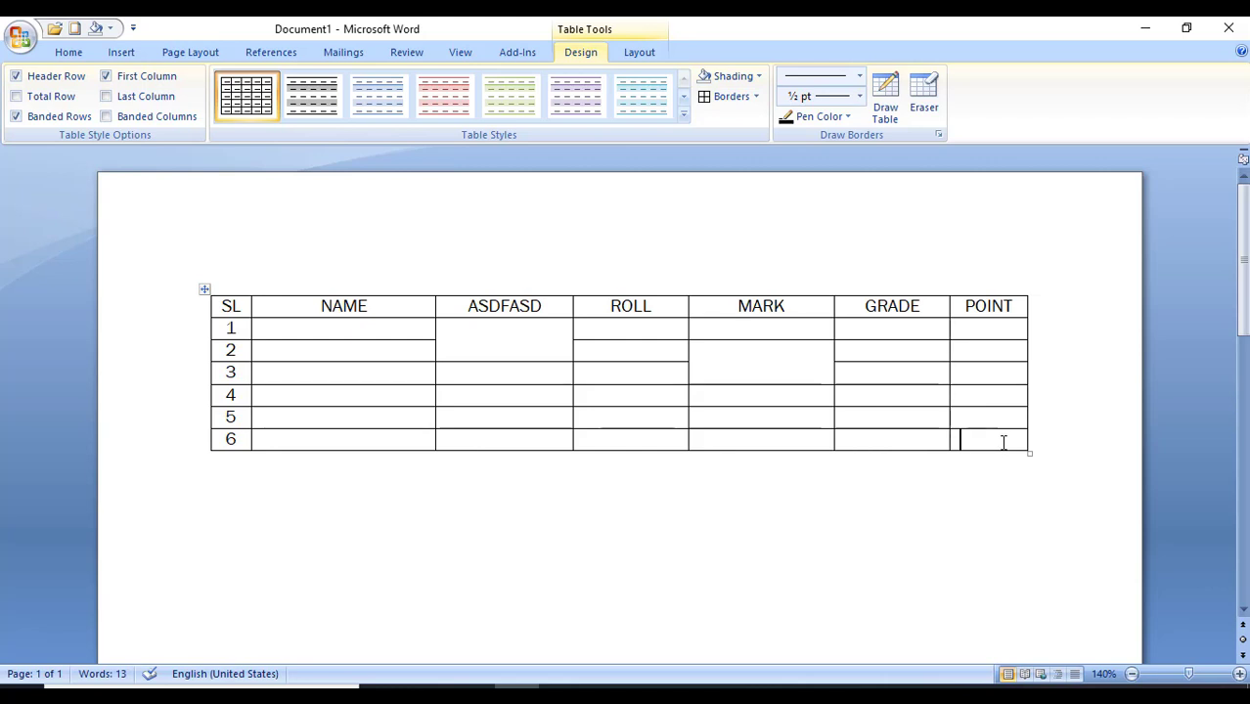
{"action": "type", "text": "/"}
{"action": "key", "text": "BackSpace"}
{"action": "key", "text": "Tab"}
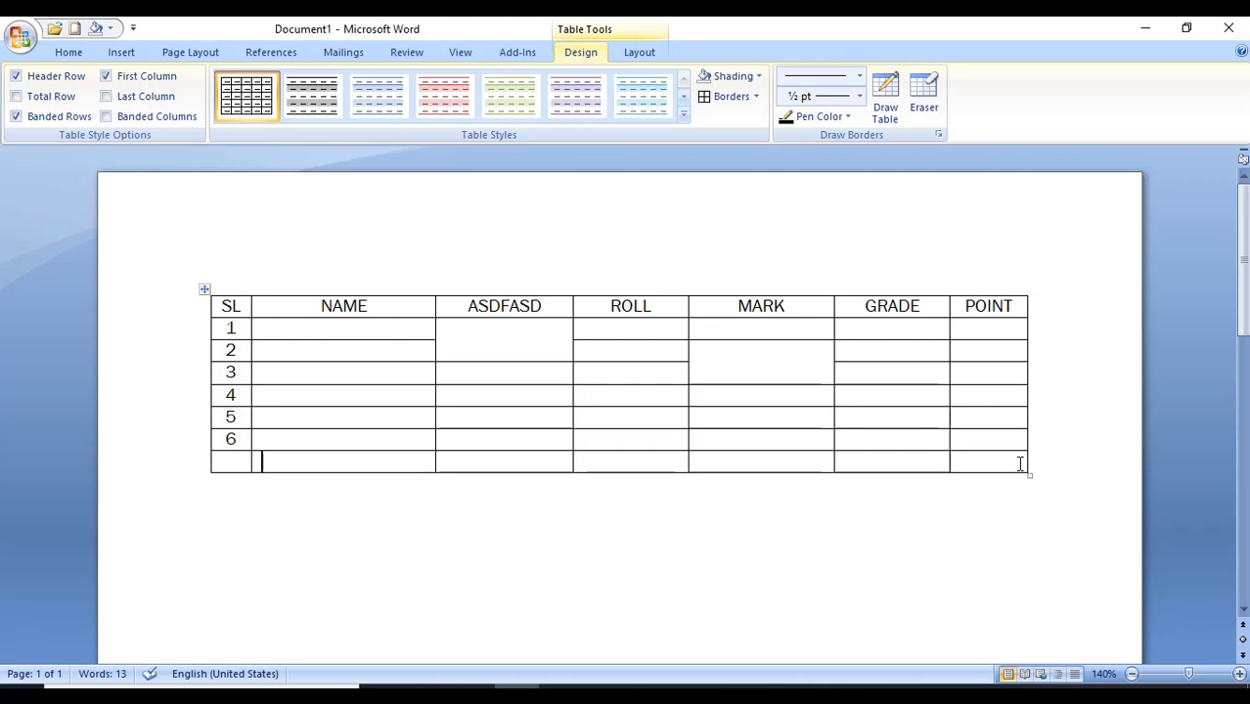
{"action": "key", "text": "Tab"}
{"action": "key", "text": "Tab"}
{"action": "key", "text": "Tab"}
{"action": "key", "text": "Tab"}
{"action": "key", "text": "Tab"}
{"action": "key", "text": "Tab"}
{"action": "key", "text": "Tab"}
{"action": "key", "text": "Tab"}
{"action": "key", "text": "Tab"}
{"action": "key", "text": "Tab"}
{"action": "key", "text": "Tab"}
{"action": "key", "text": "Tab"}
{"action": "key", "text": "Tab"}
{"action": "key", "text": "Tab"}
{"action": "key", "text": "Tab"}
{"action": "key", "text": "Tab"}
{"action": "key", "text": "Tab"}
{"action": "key", "text": "Tab"}
{"action": "key", "text": "Tab"}
{"action": "key", "text": "Tab"}
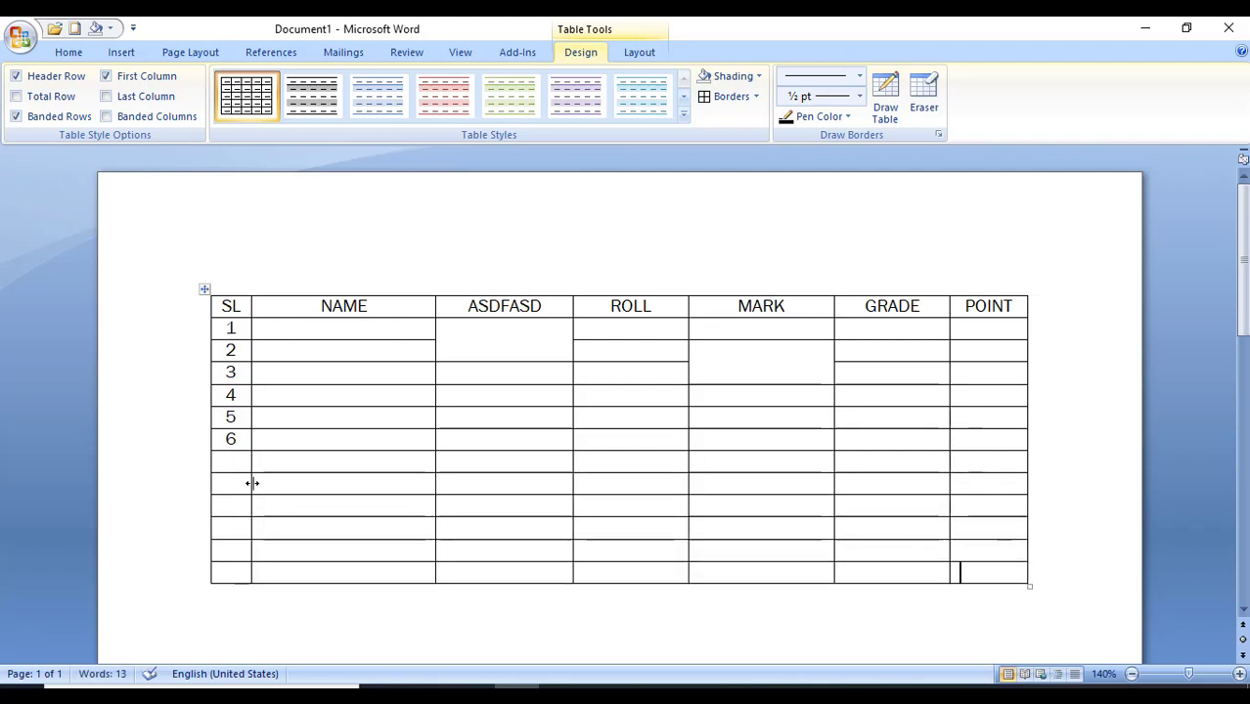
{"action": "type", "text": "/"}
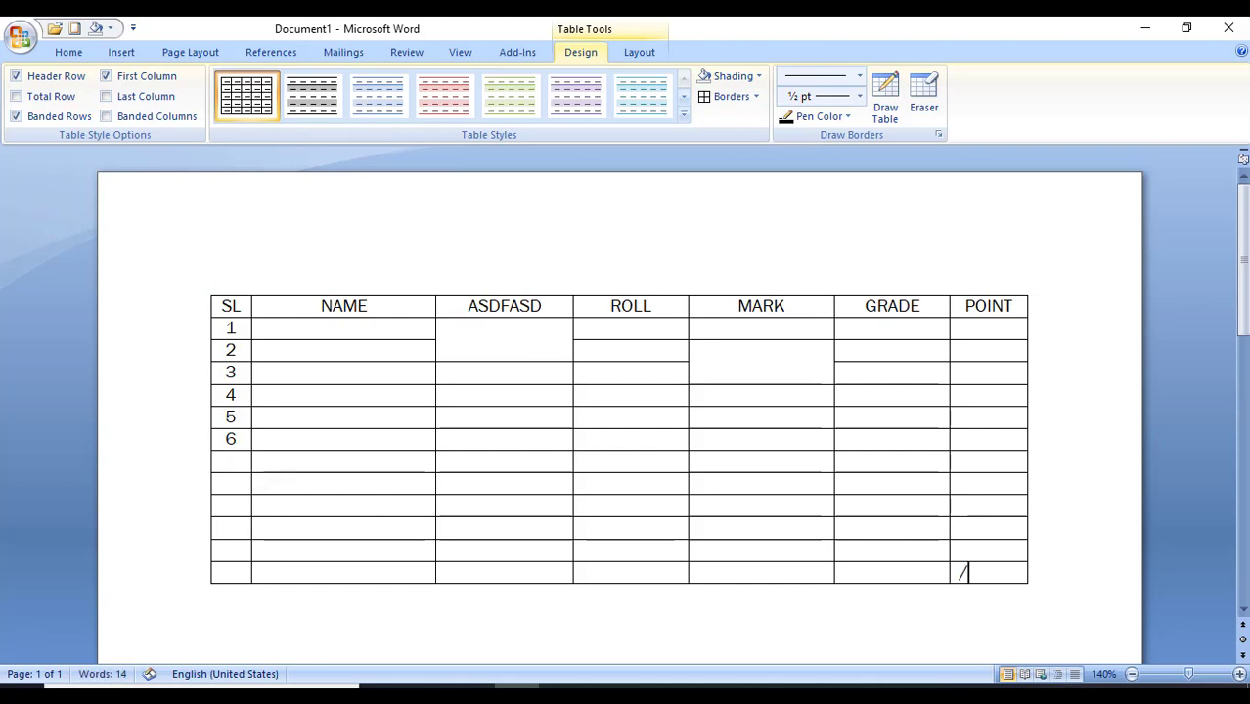
Delete all cells of the six rows beneath row 6 with the Shift cells left option
{"action": "left_click_drag", "start_coordinate": [230, 463], "coordinate": [988, 573]}
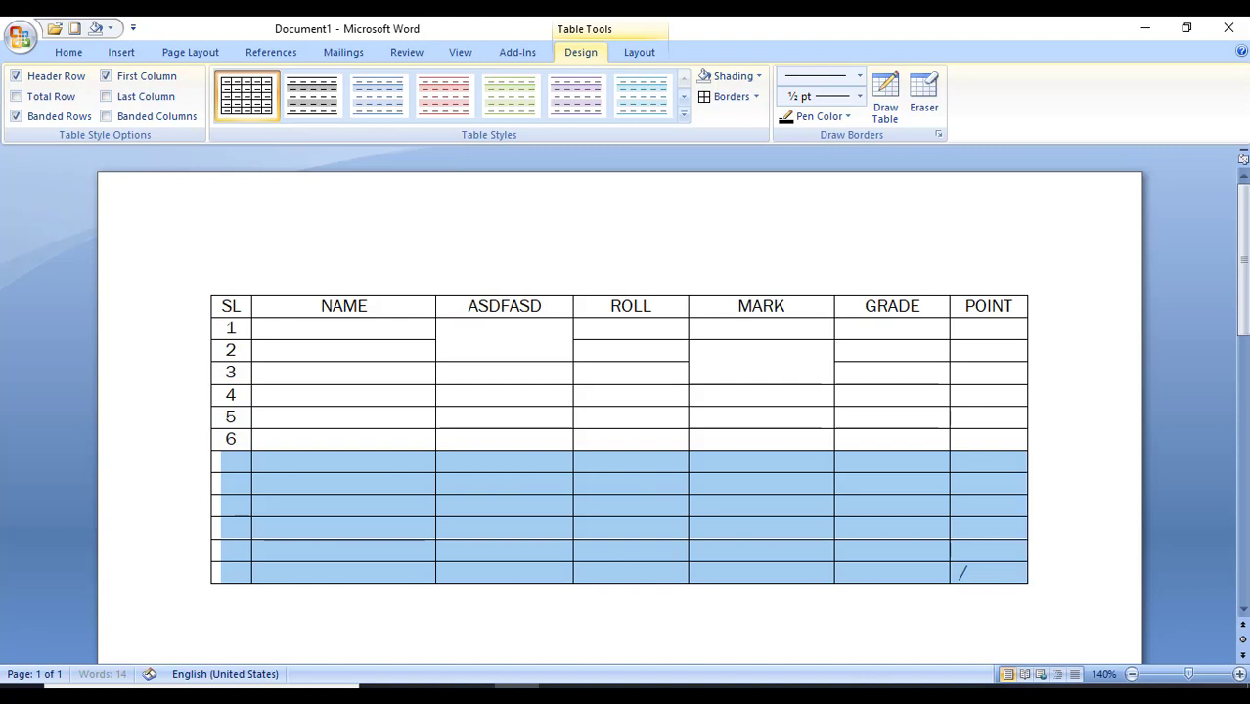
{"action": "key", "text": "BackSpace"}
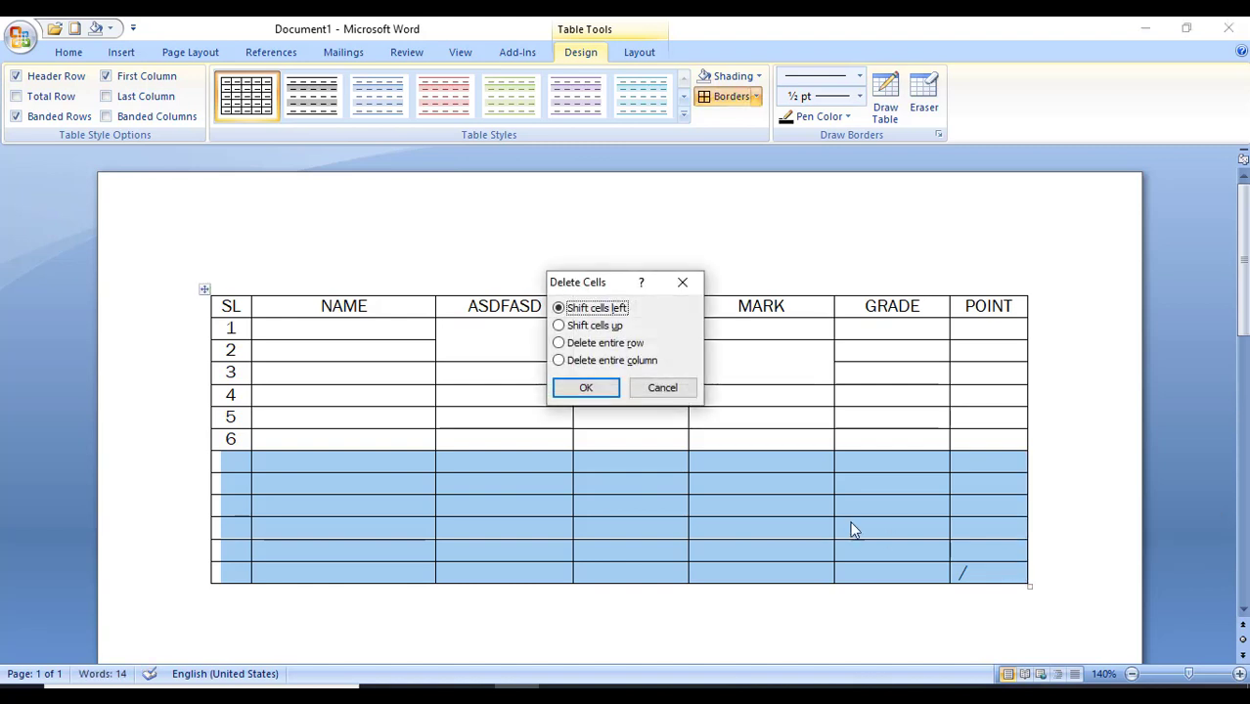
{"action": "left_click", "coordinate": [586, 387]}
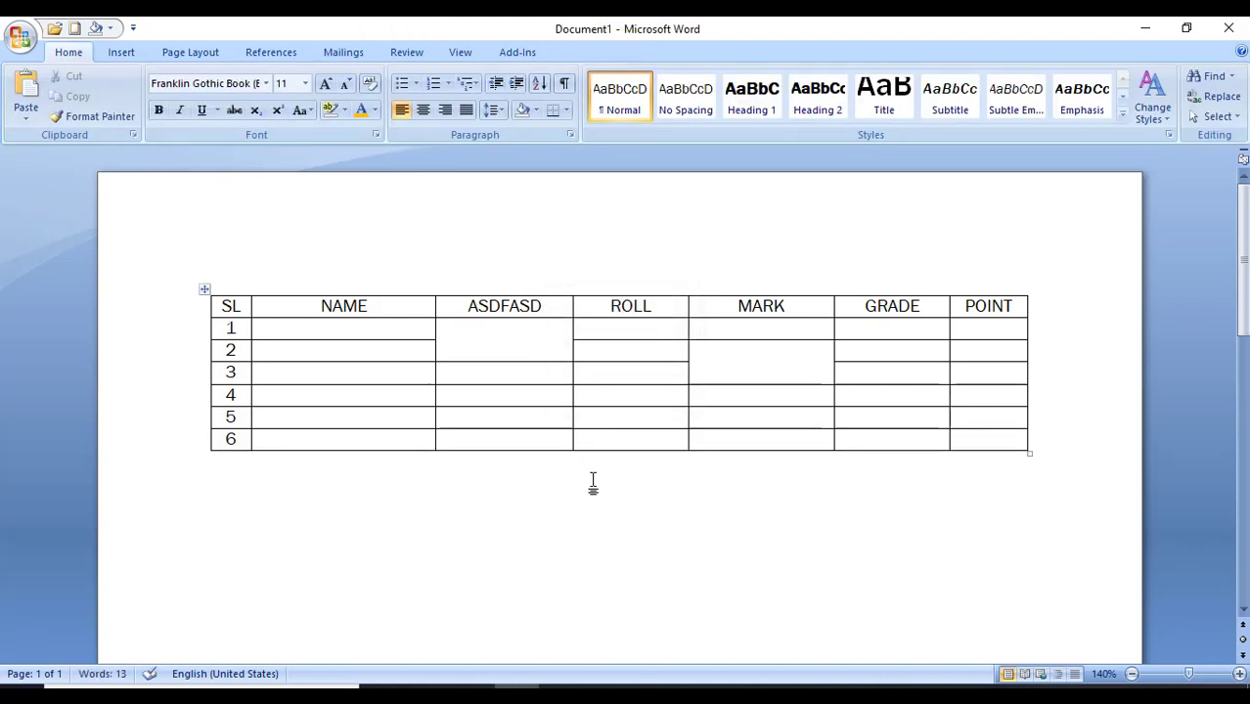
{"action": "left_click", "coordinate": [566, 422]}
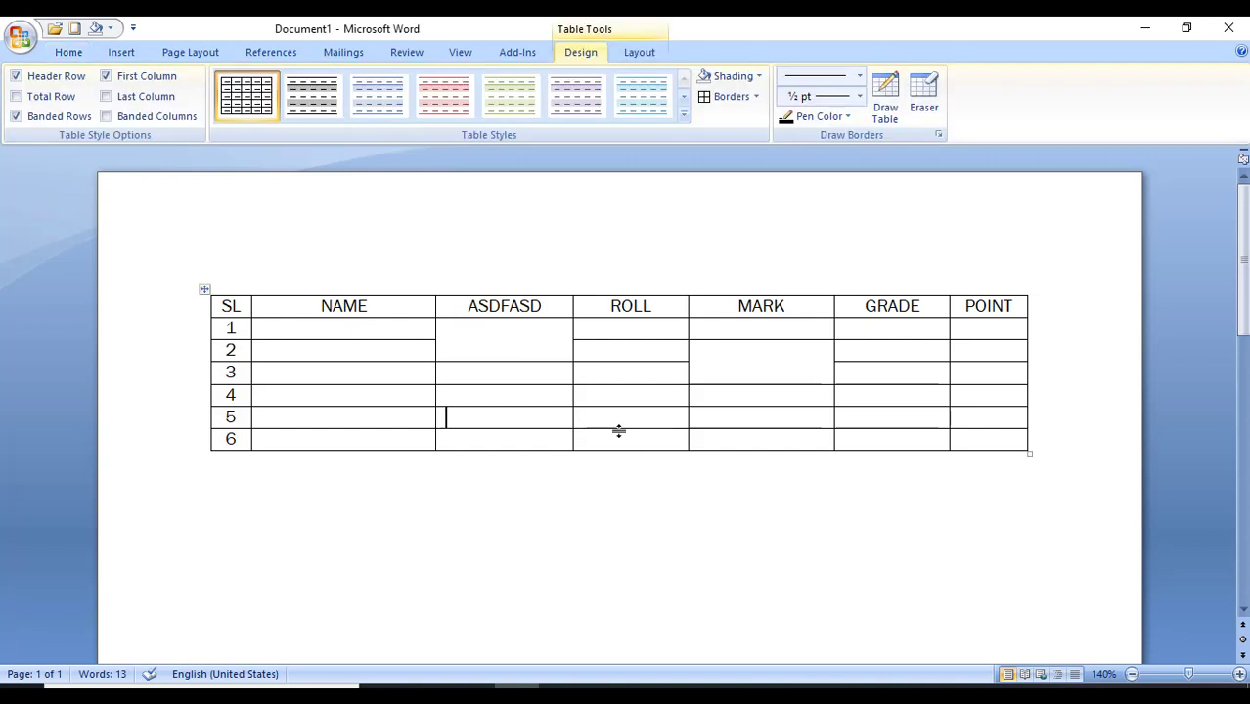
{"action": "left_click_drag", "start_coordinate": [504, 303], "coordinate": [520, 433]}
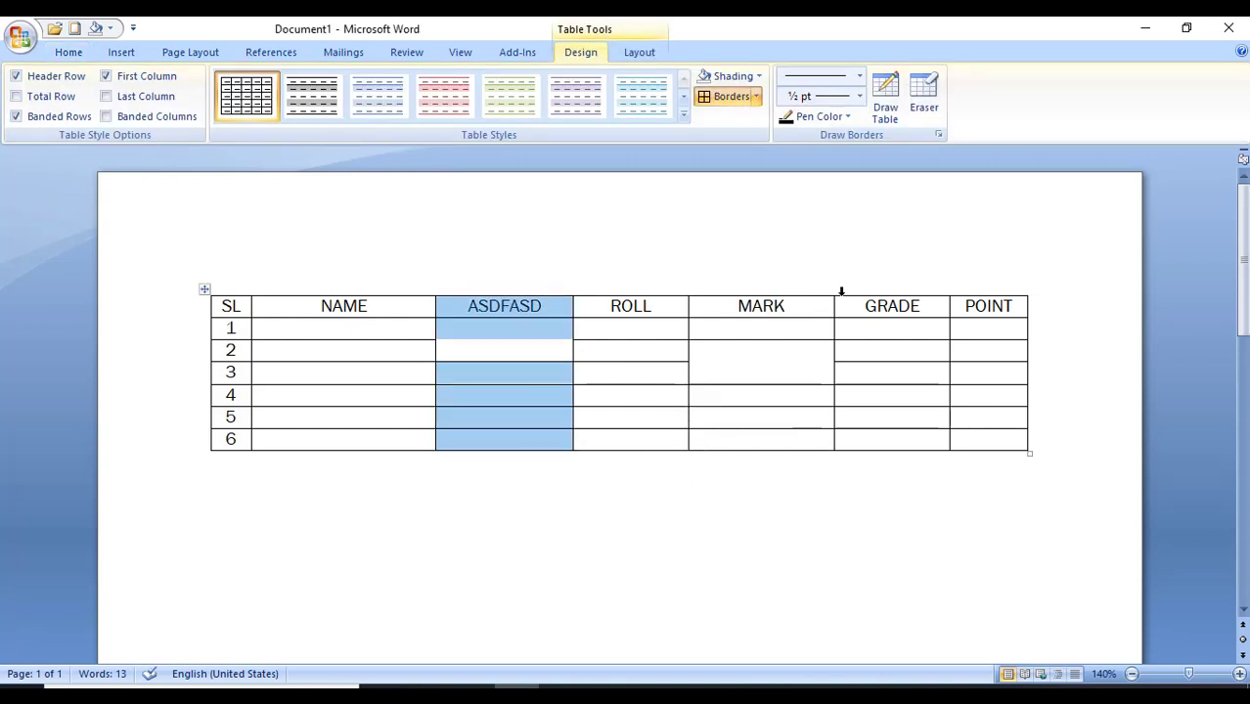
Place the cursor in the MARK cell of row 5 and show the table layout options
{"action": "left_click", "coordinate": [789, 424]}
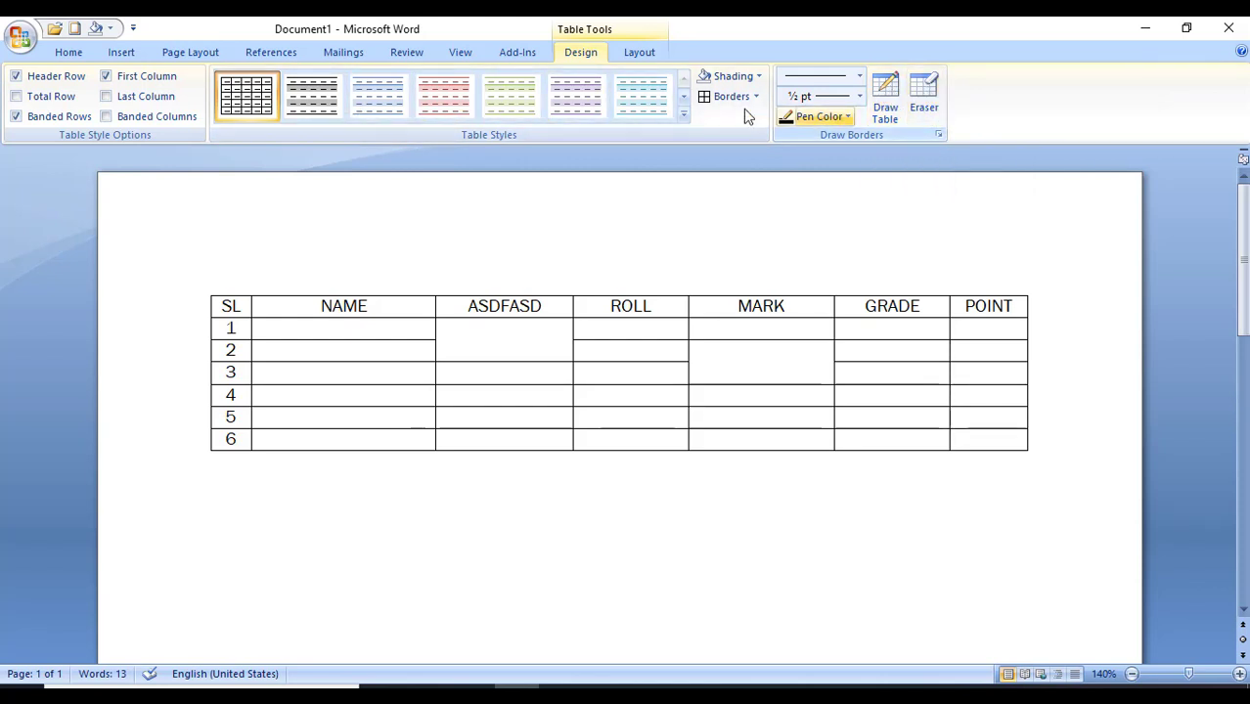
{"action": "left_click", "coordinate": [639, 53]}
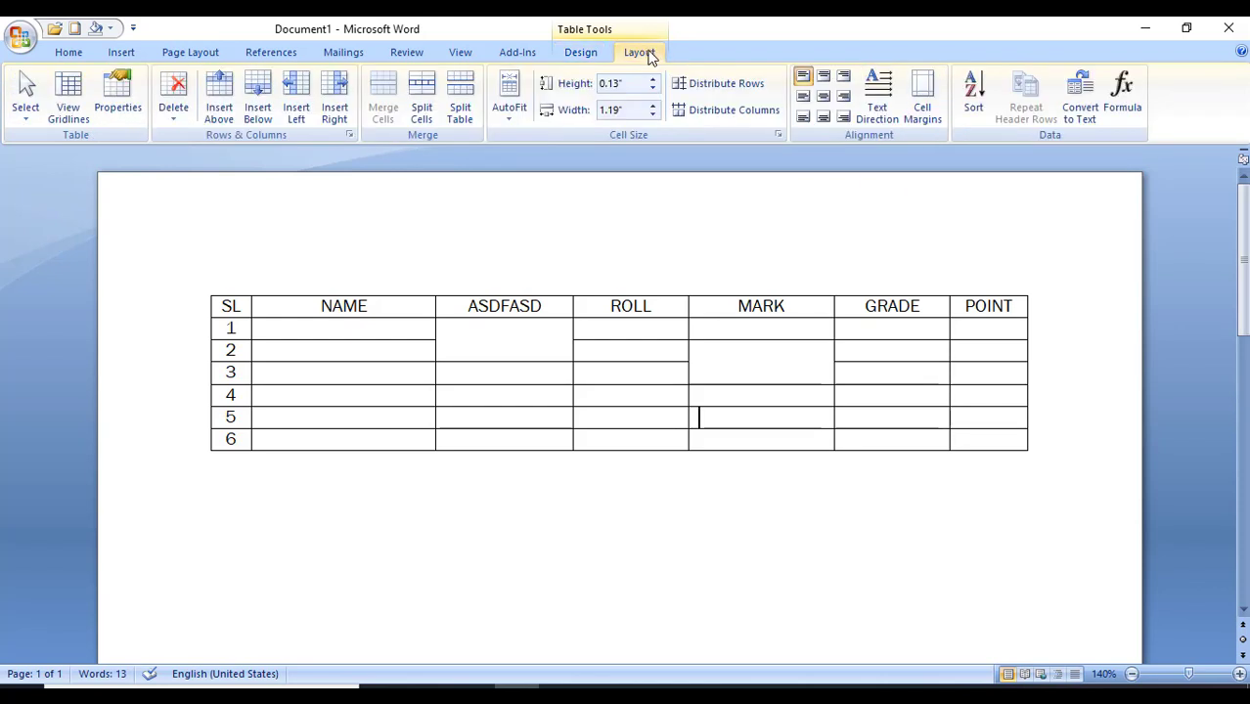